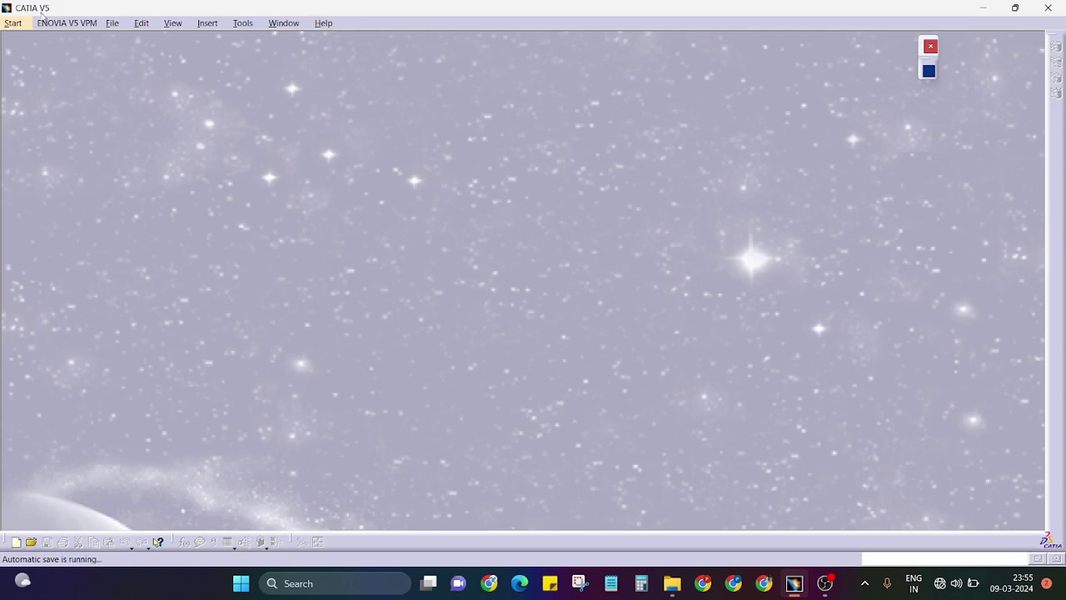
Open the Start menu and point to Mechanical Design to reach Part Design
{"action": "left_click", "coordinate": [13, 23]}
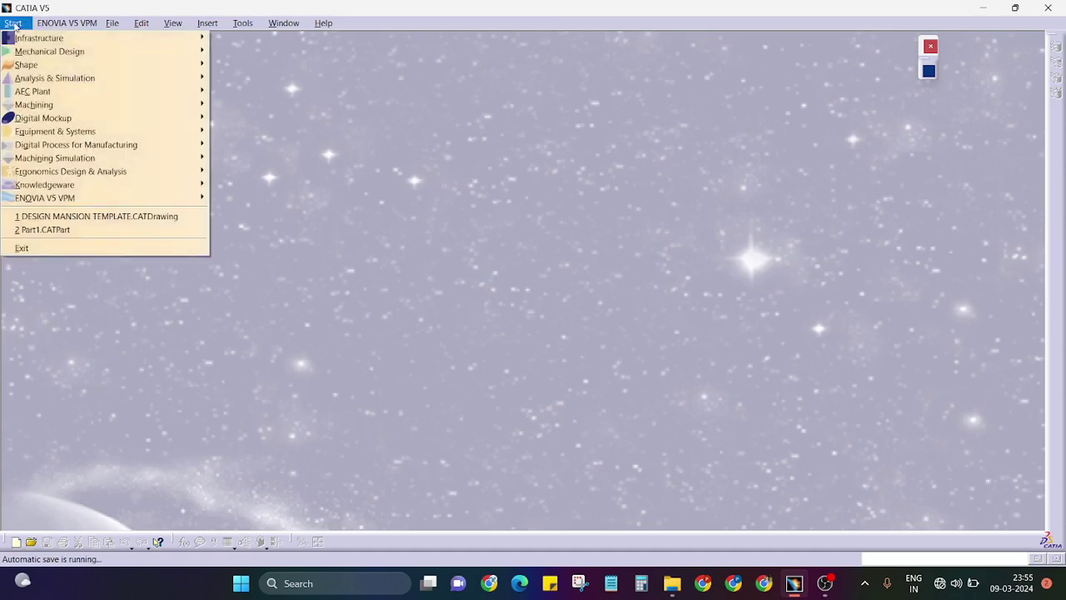
{"action": "mouse_move", "coordinate": [35, 55]}
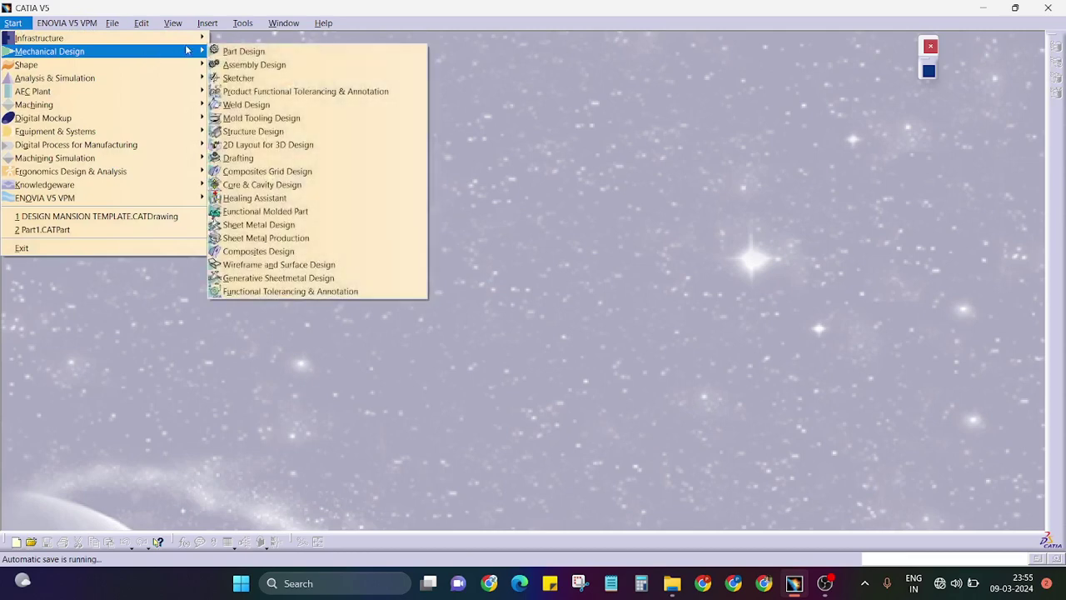
Create Part1 in Part Design with Enable hybrid design checked
{"action": "left_click", "coordinate": [262, 51]}
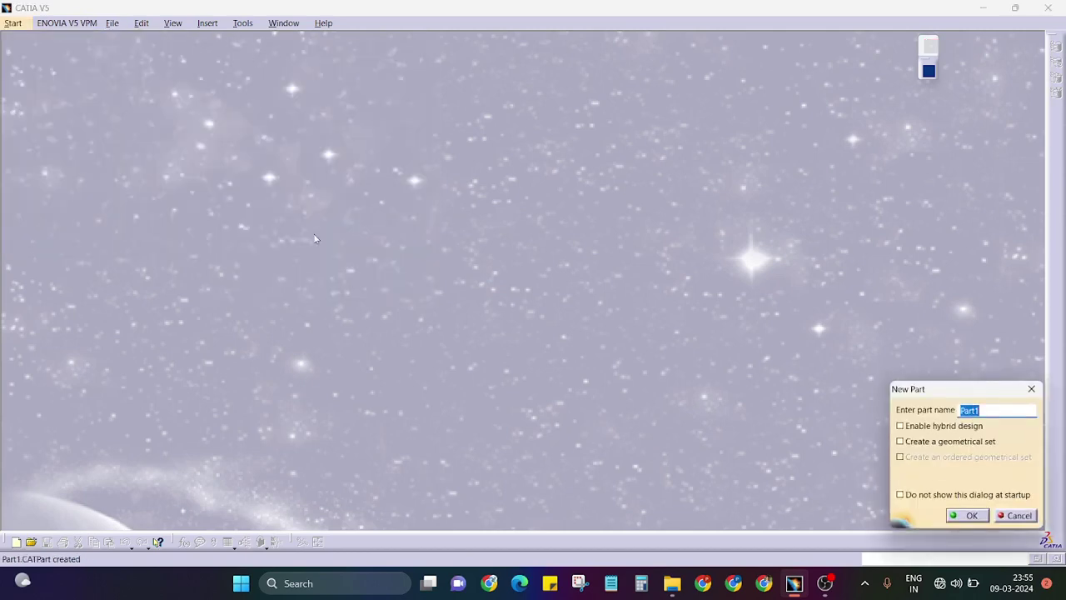
{"action": "left_click_drag", "start_coordinate": [941, 389], "coordinate": [904, 261]}
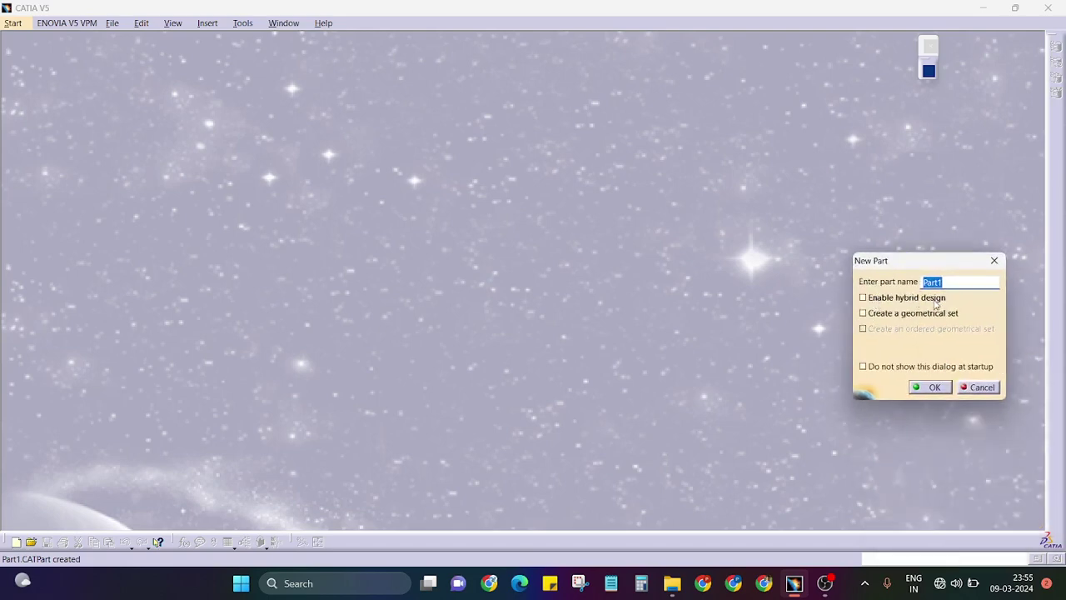
{"action": "mouse_move", "coordinate": [935, 303]}
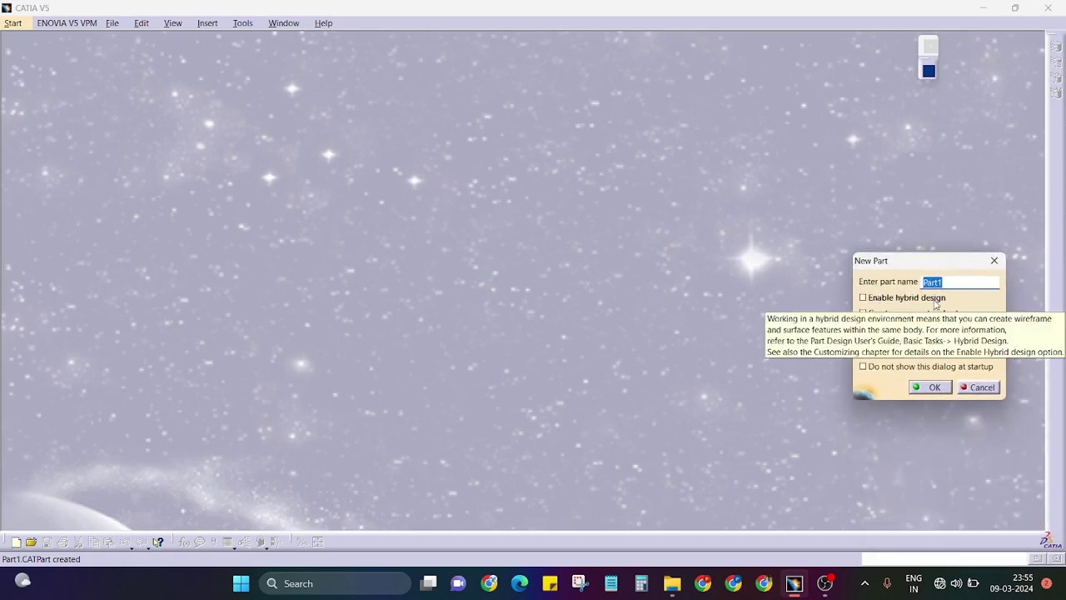
{"action": "left_click", "coordinate": [875, 298]}
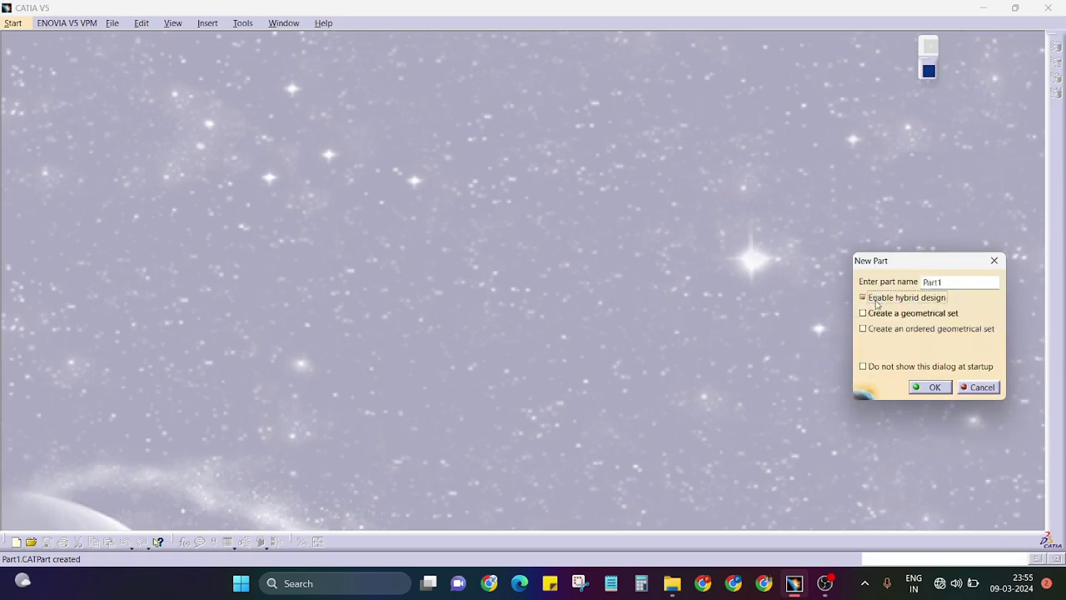
{"action": "left_click", "coordinate": [933, 388]}
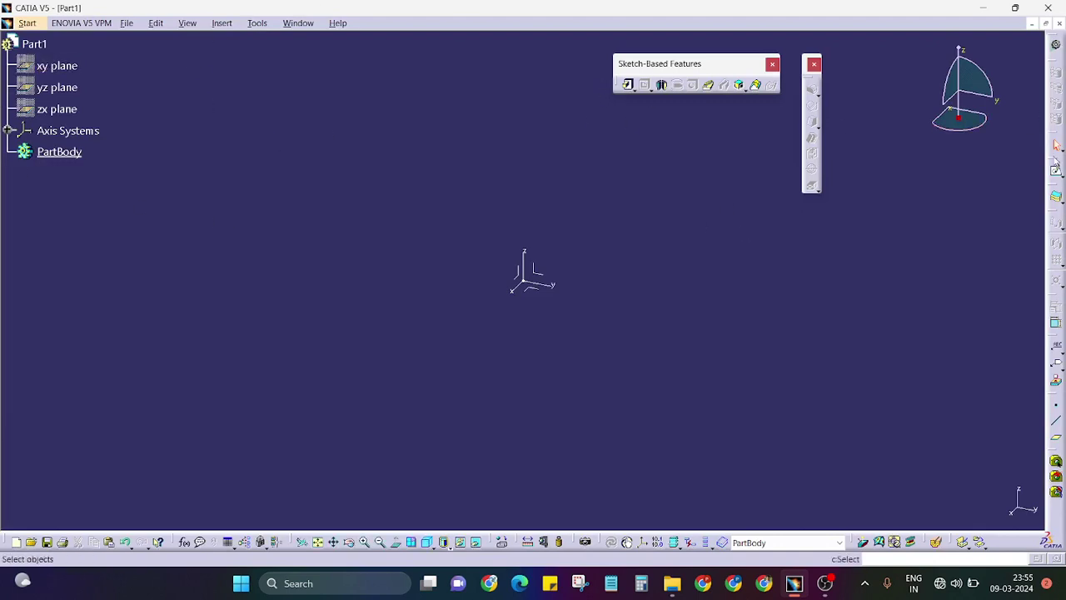
Switch Part1 to the Generative Shape Design workbench through Start > Shape
{"action": "left_click", "coordinate": [30, 23]}
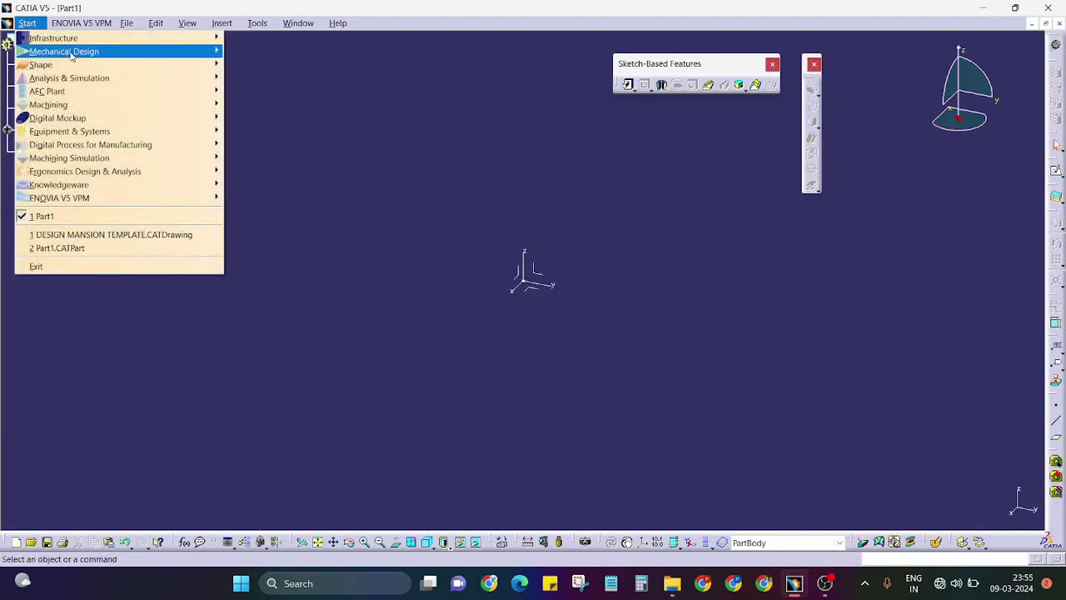
{"action": "mouse_move", "coordinate": [72, 53]}
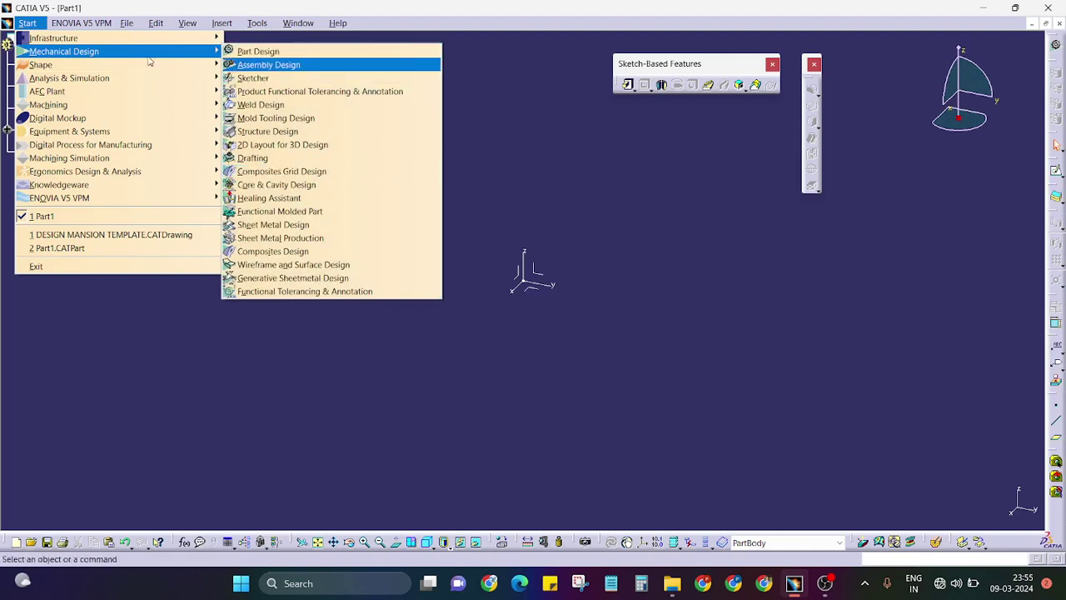
{"action": "mouse_move", "coordinate": [139, 65]}
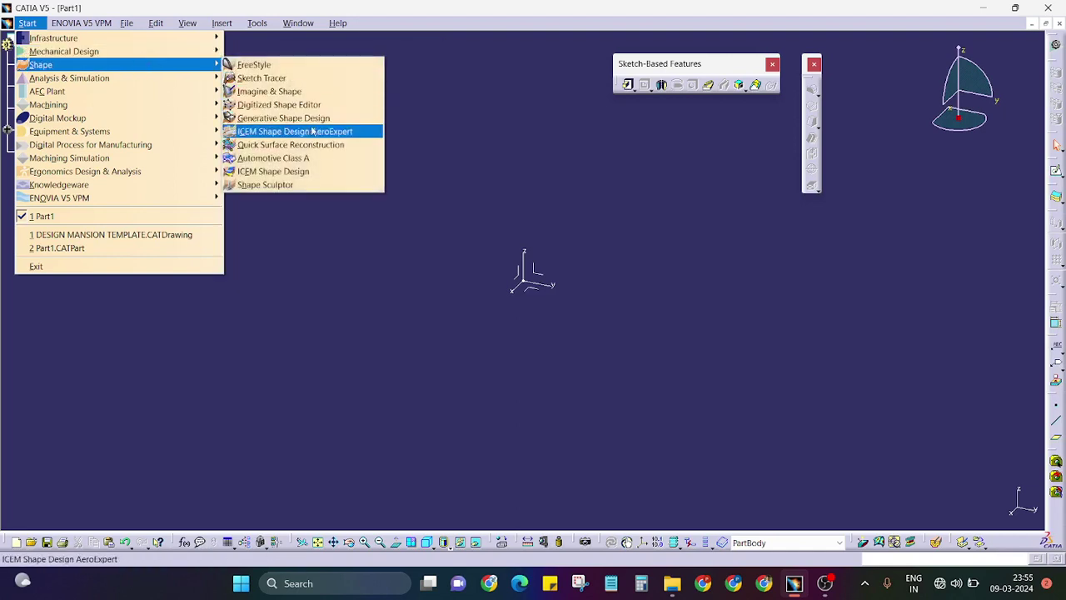
{"action": "left_click", "coordinate": [366, 132]}
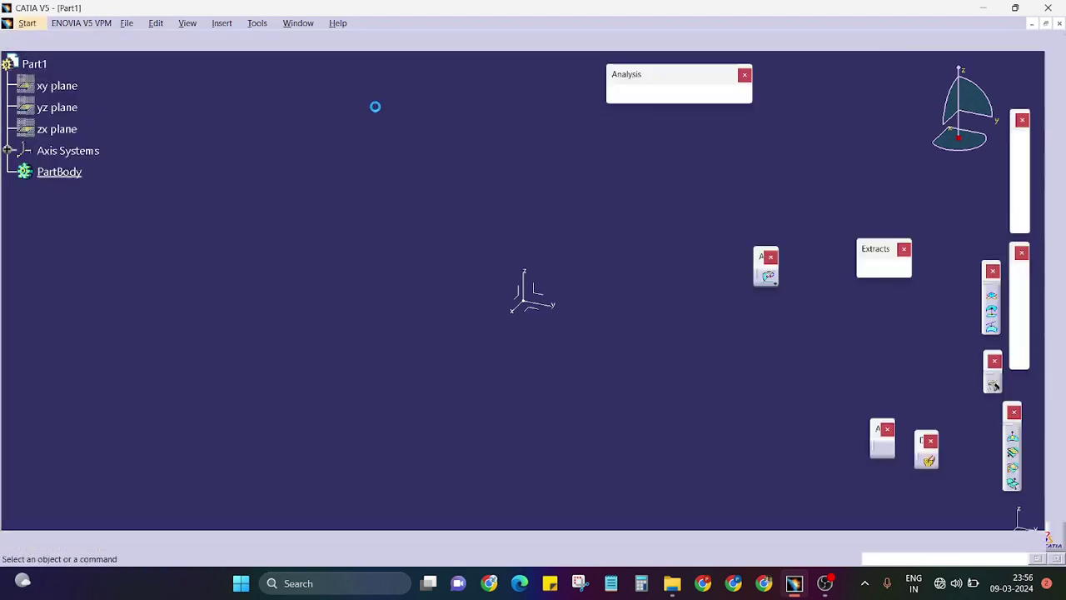
Make PartBody the in-work object with Define In Work Object
{"action": "left_click", "coordinate": [58, 172]}
{"action": "right_click", "coordinate": [51, 171]}
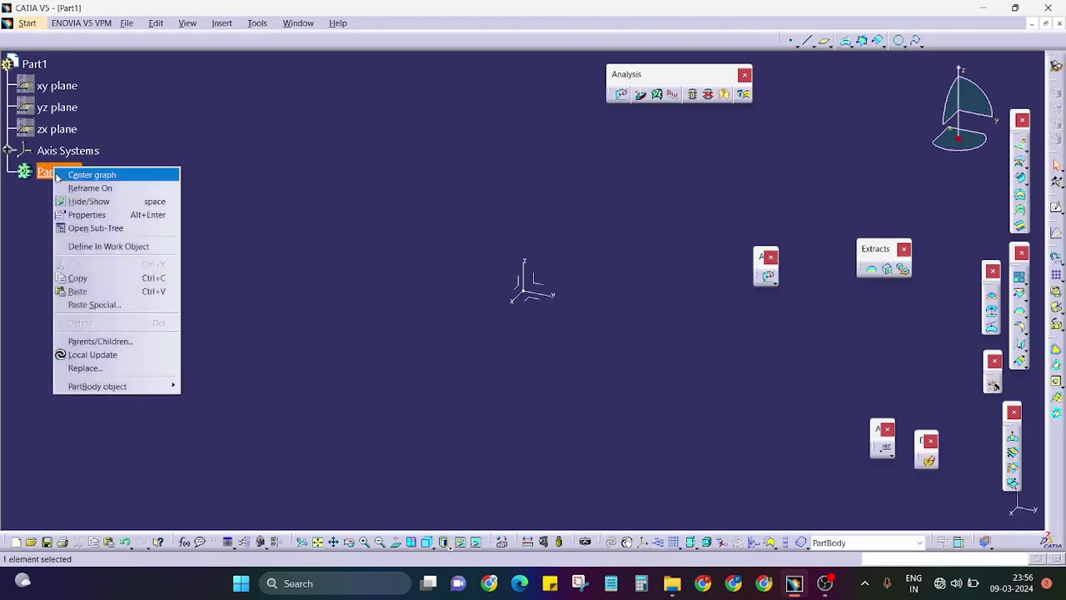
{"action": "left_click", "coordinate": [138, 209]}
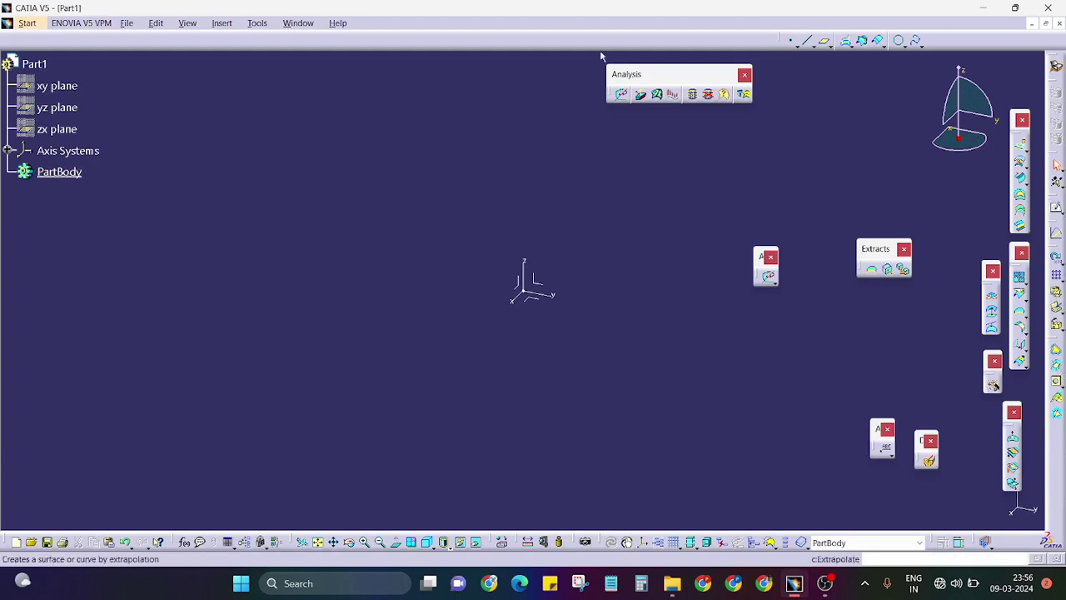
Create Point.1 at Y = 60 mm, with X and Z at 0 mm
{"action": "left_click", "coordinate": [741, 95]}
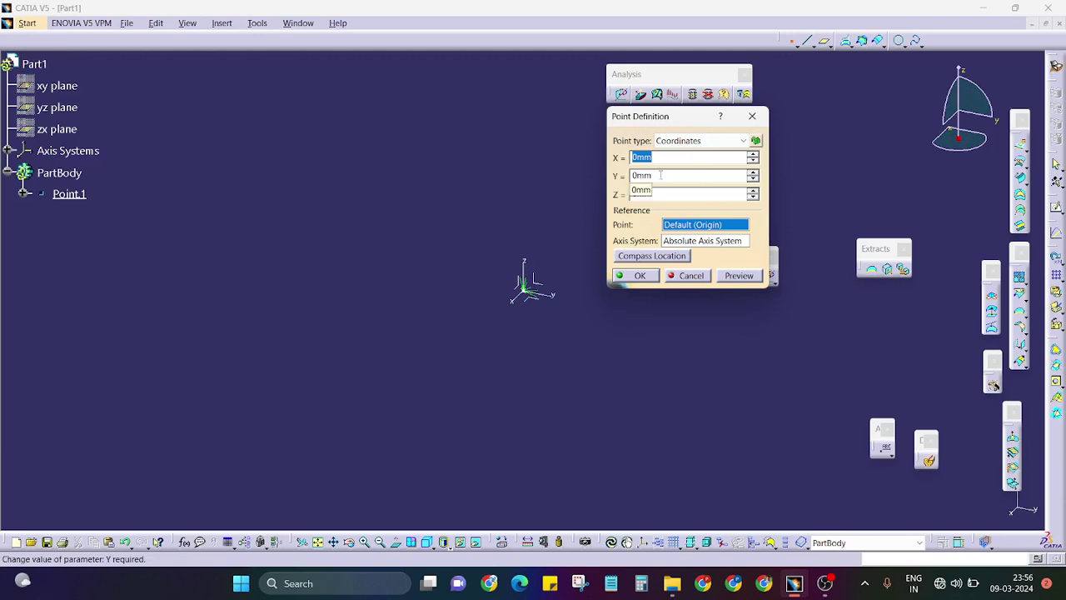
{"action": "left_click", "coordinate": [660, 176]}
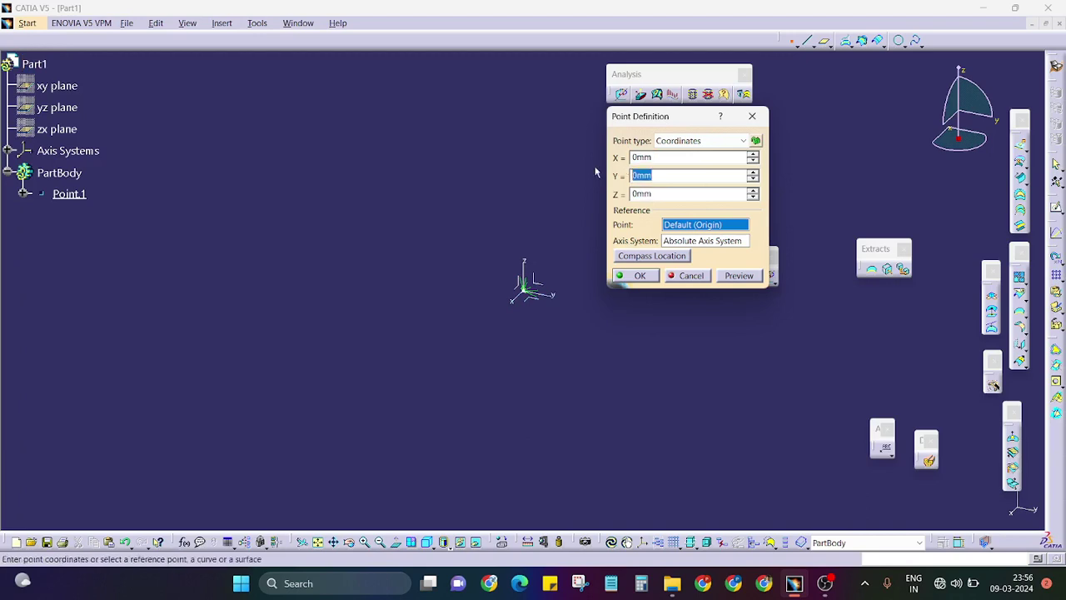
{"action": "type", "text": "60"}
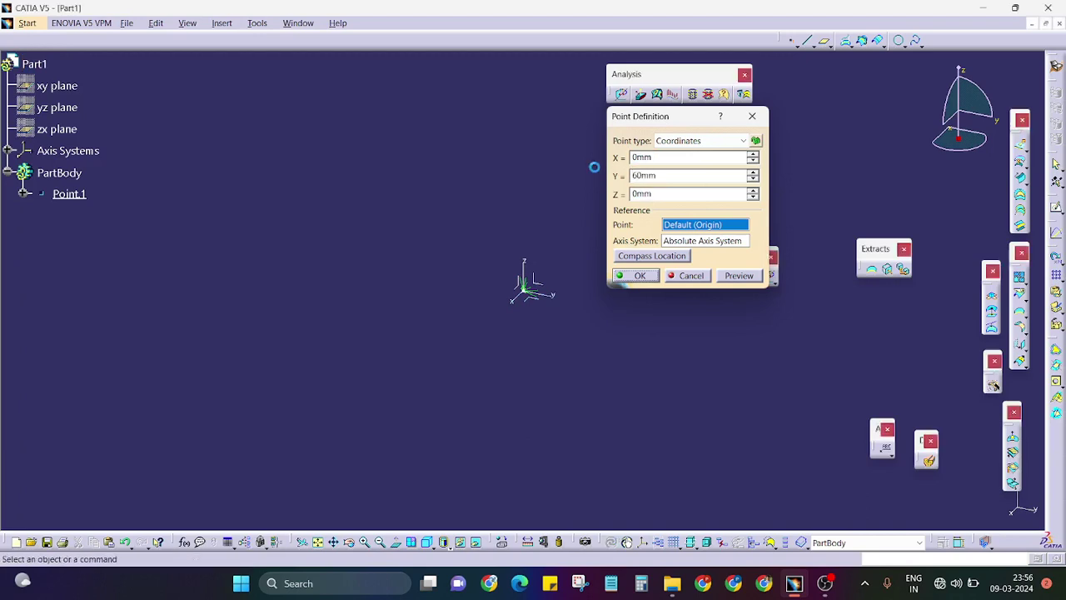
{"action": "key", "text": "Return"}
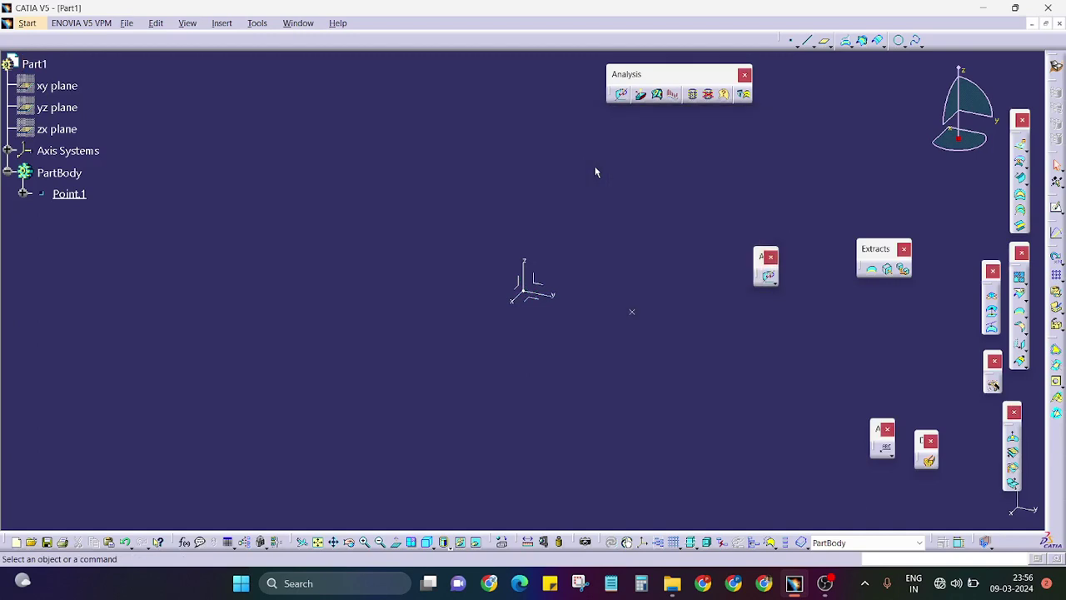
Edit Point.1 to move it to Y = 50 mm
{"action": "double_click", "coordinate": [631, 312]}
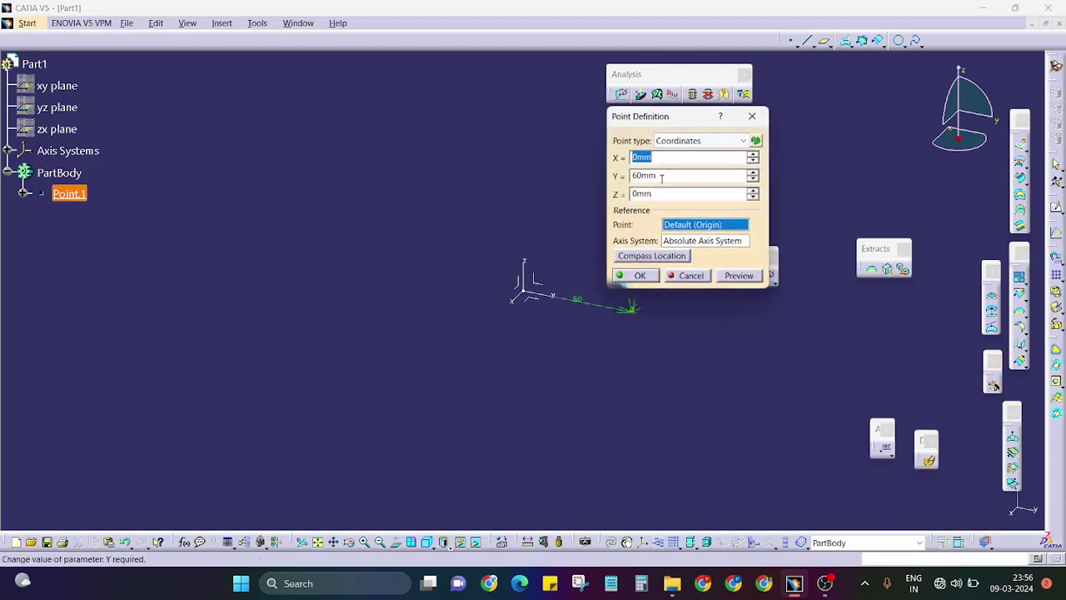
{"action": "left_click", "coordinate": [661, 176]}
{"action": "type", "text": "50"}
{"action": "key", "text": "Return"}
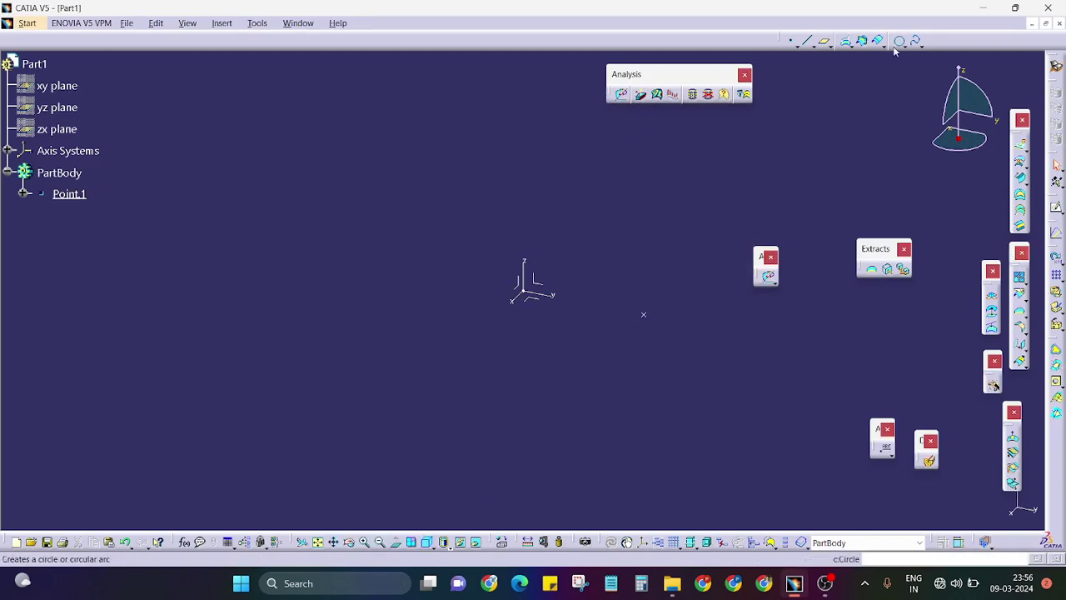
Start a helix using Point.1 as the starting point and the Z axis as its axis
{"action": "left_click", "coordinate": [921, 45]}
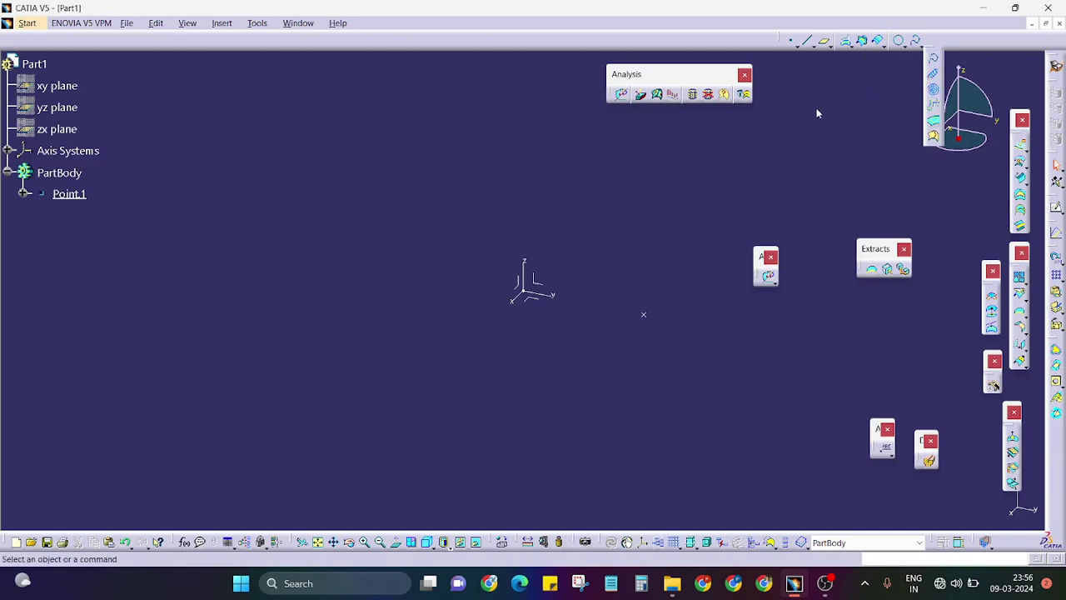
{"action": "left_click_drag", "start_coordinate": [933, 50], "coordinate": [814, 105]}
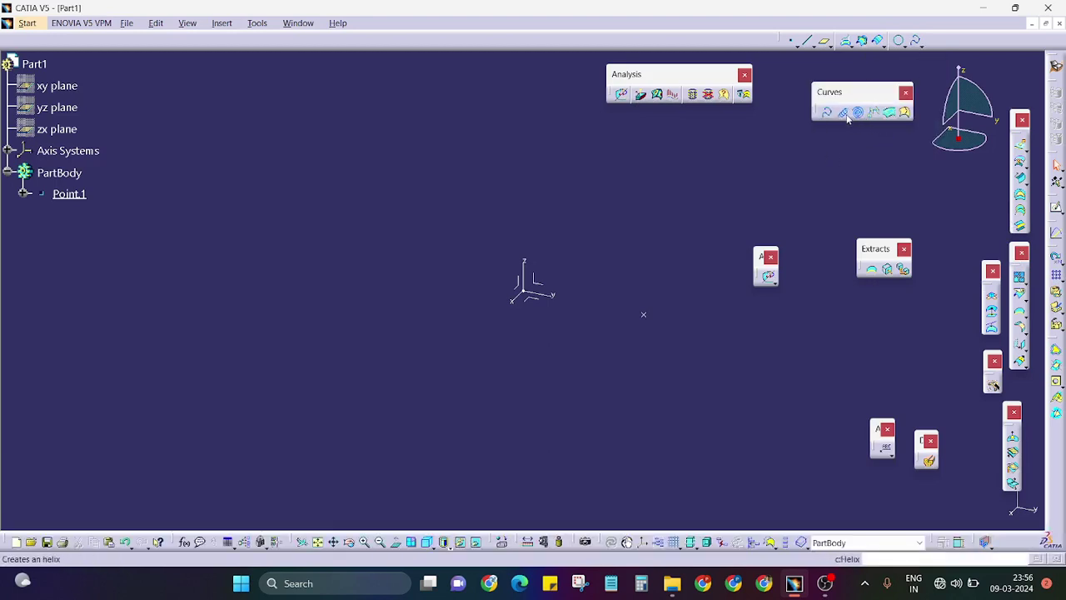
{"action": "left_click", "coordinate": [842, 112]}
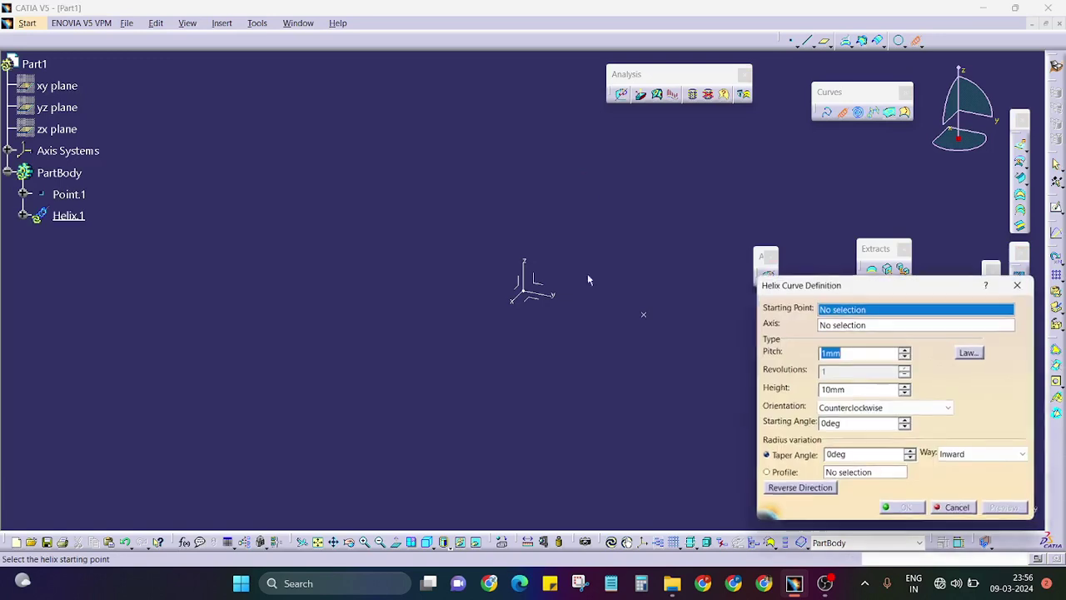
{"action": "left_click", "coordinate": [645, 313]}
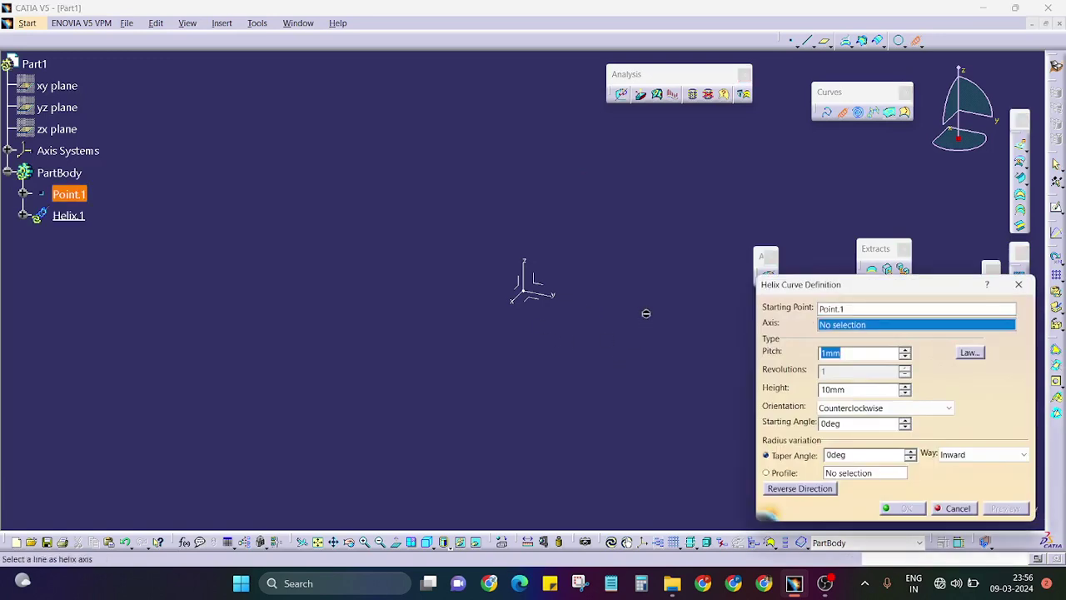
{"action": "left_click", "coordinate": [525, 268]}
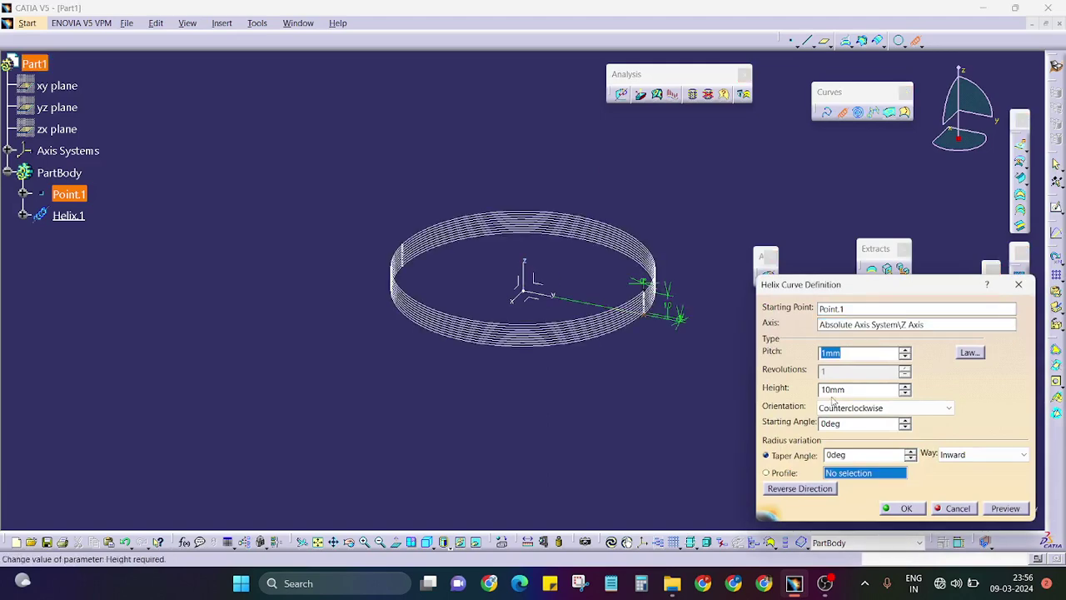
Give the helix a 100 mm height and 10 mm pitch, then create Helix.1
{"action": "double_click", "coordinate": [849, 389]}
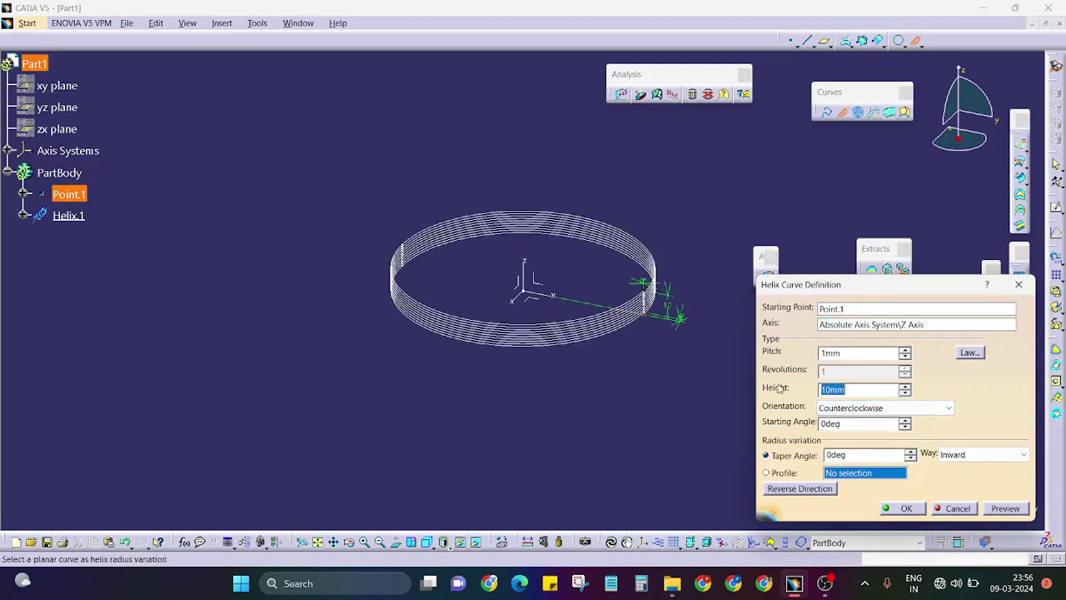
{"action": "type", "text": "100"}
{"action": "key", "text": "Return"}
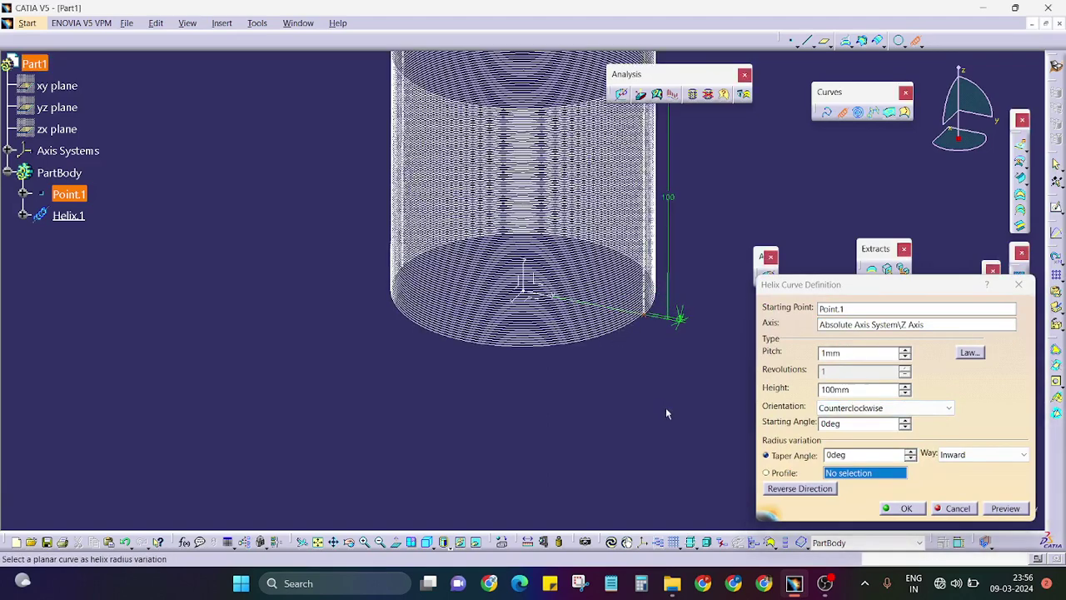
{"action": "double_click", "coordinate": [859, 353]}
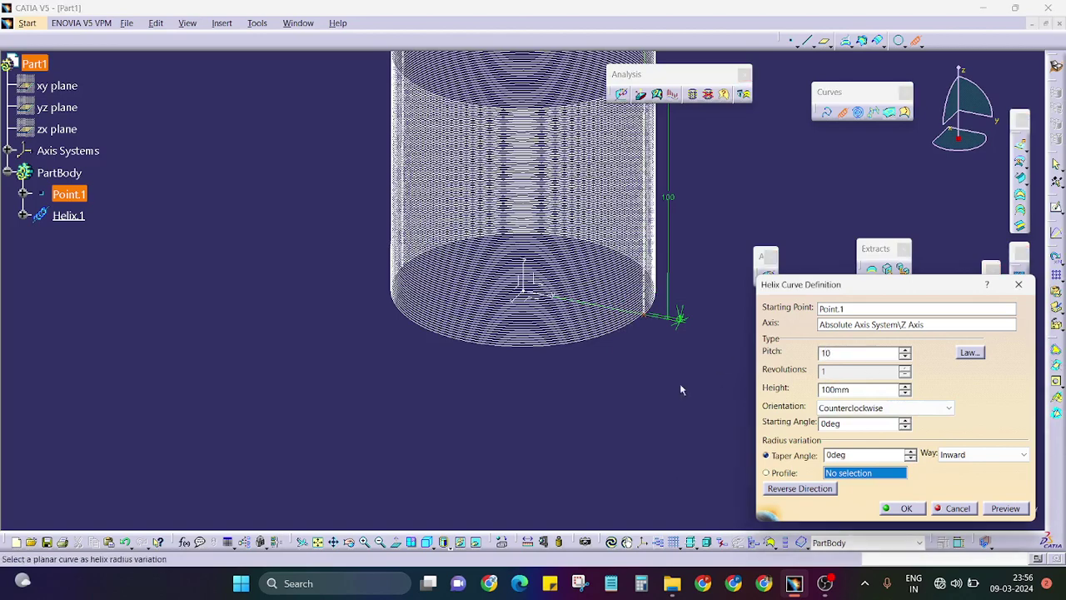
{"action": "key", "text": "Return"}
{"action": "middle_click_drag", "start_coordinate": [667, 421], "coordinate": [566, 399]}
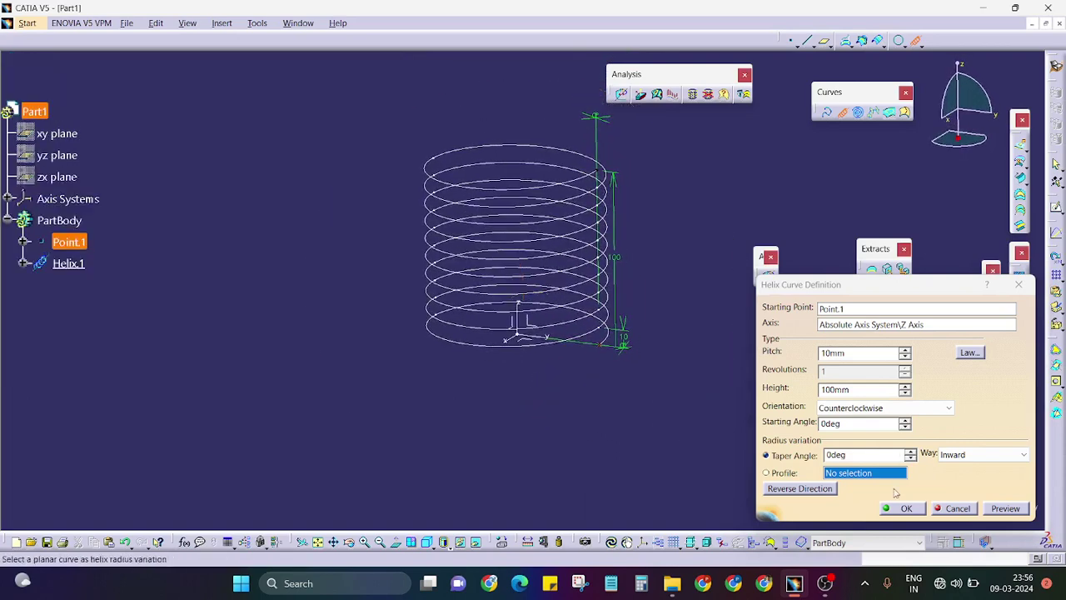
{"action": "left_click", "coordinate": [914, 511]}
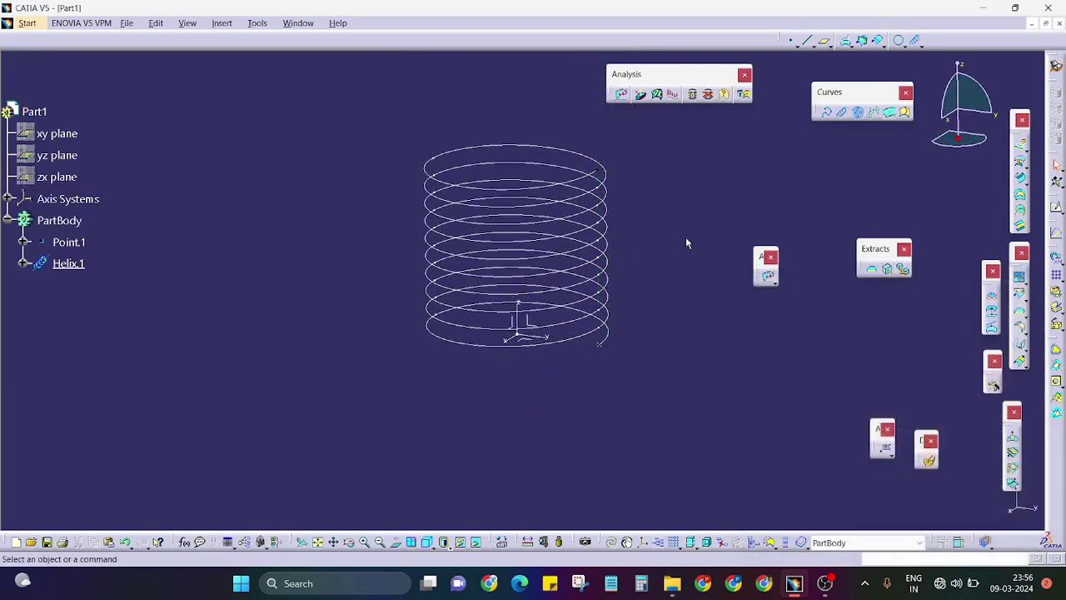
Begin a positioned sketch on the helix, then back out of it
{"action": "middle_click_drag", "start_coordinate": [685, 241], "coordinate": [662, 267]}
{"action": "left_click", "coordinate": [1056, 209]}
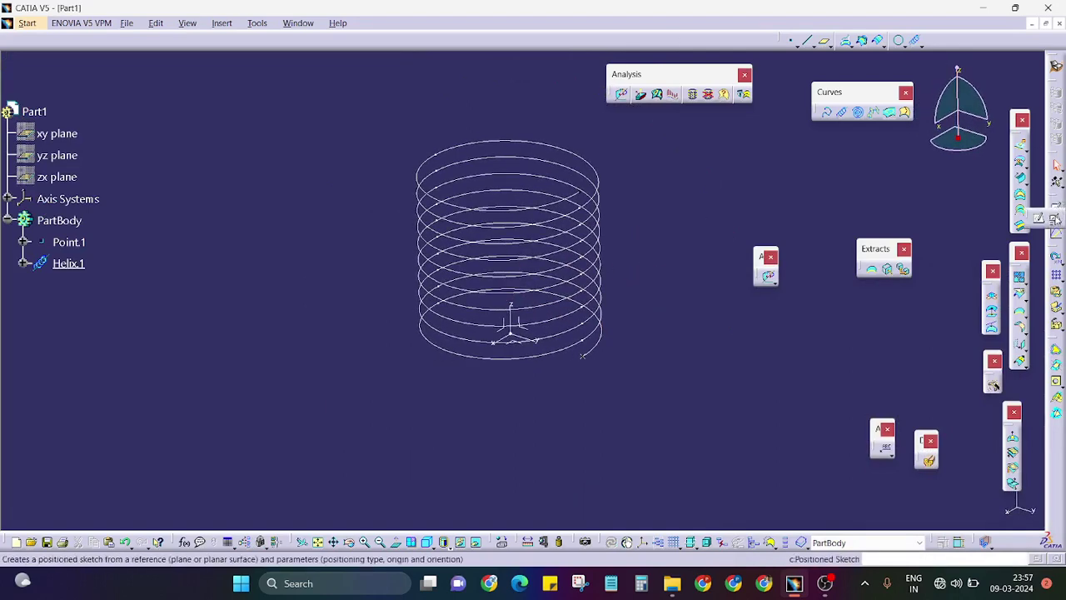
{"action": "left_click", "coordinate": [1055, 218]}
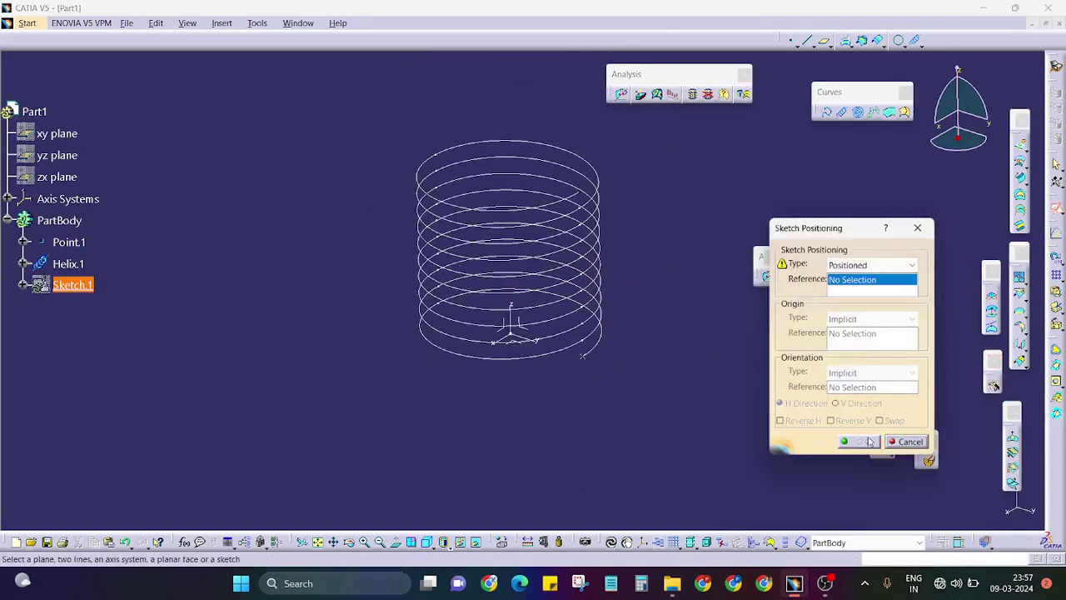
{"action": "middle_click_drag", "start_coordinate": [650, 274], "coordinate": [626, 244]}
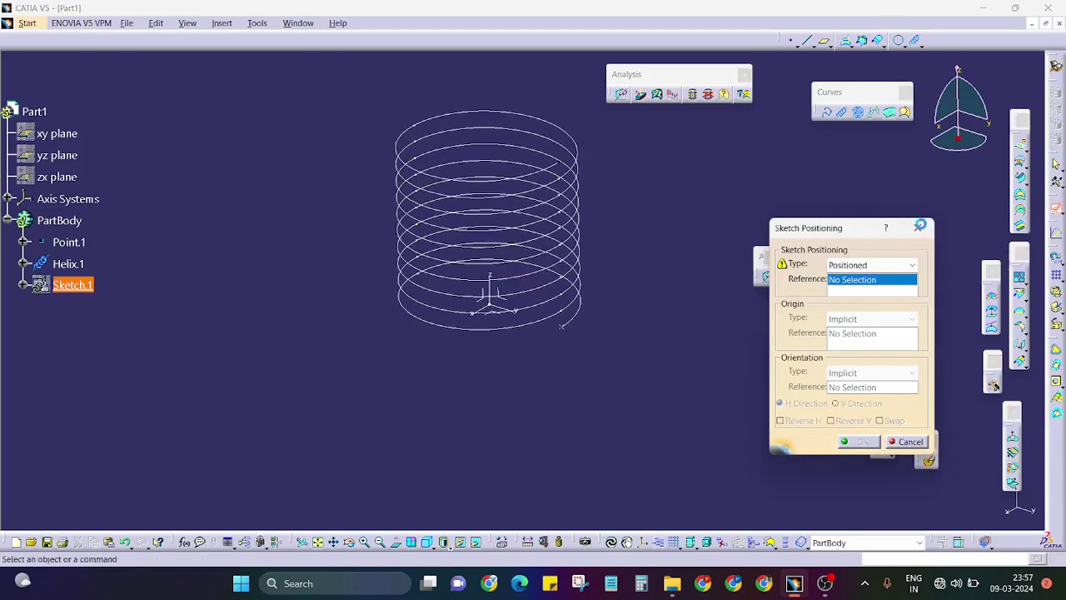
{"action": "left_click", "coordinate": [916, 228]}
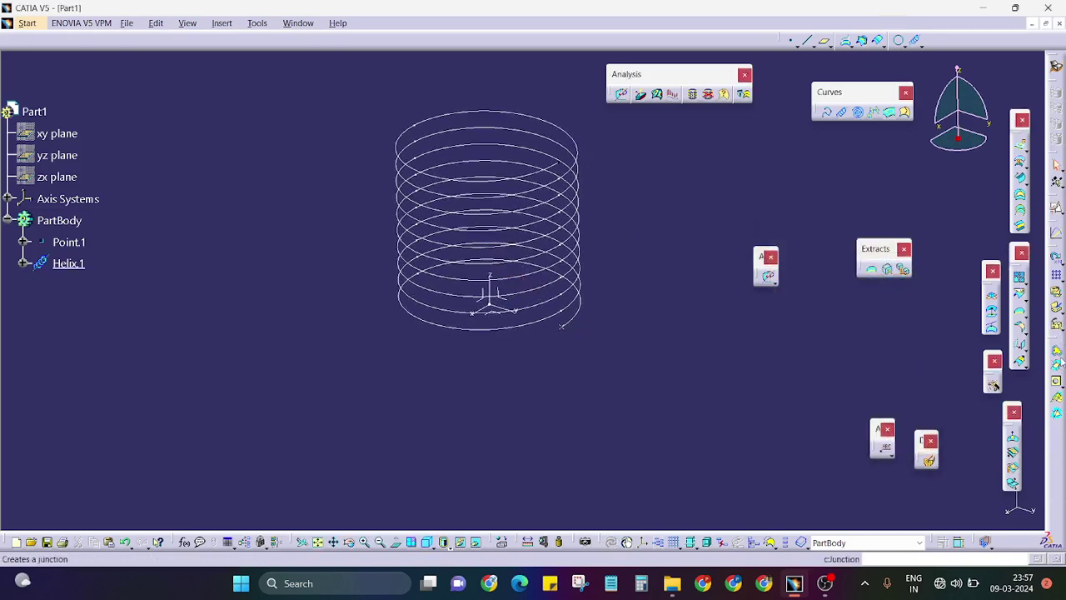
Create Plane.1 normal to Helix.1 through Point.1, retrying after one cancelled attempt
{"action": "left_click", "coordinate": [825, 39]}
{"action": "left_click", "coordinate": [583, 318]}
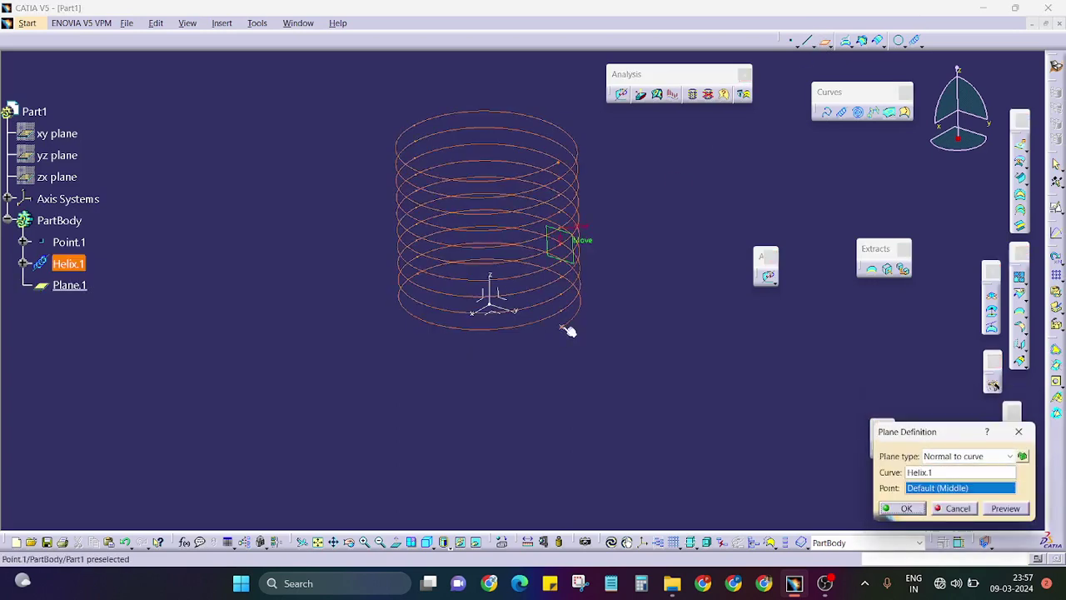
{"action": "left_click", "coordinate": [564, 326]}
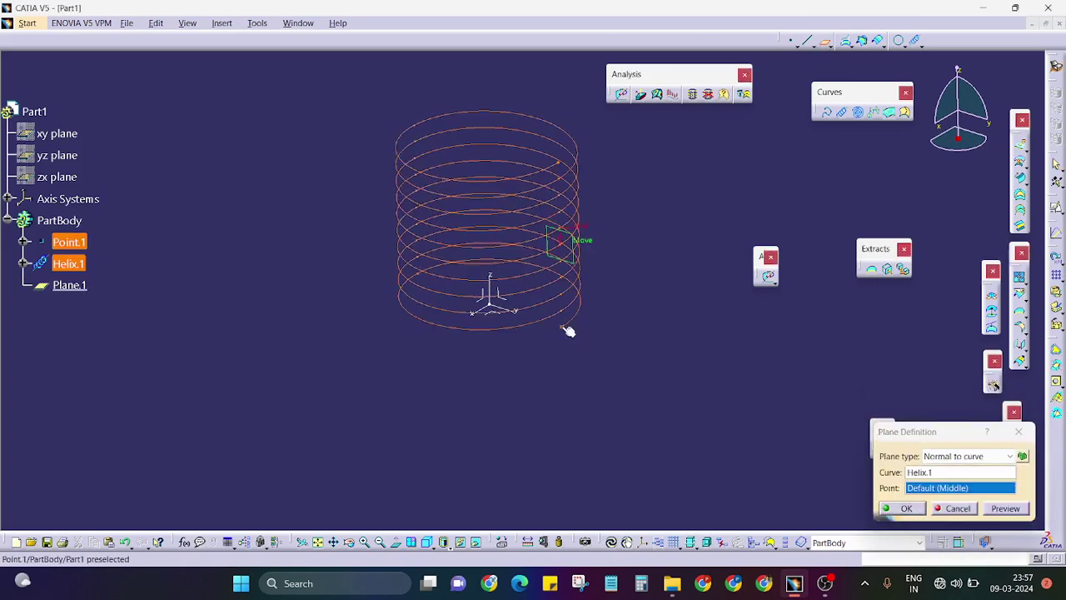
{"action": "left_click", "coordinate": [953, 508]}
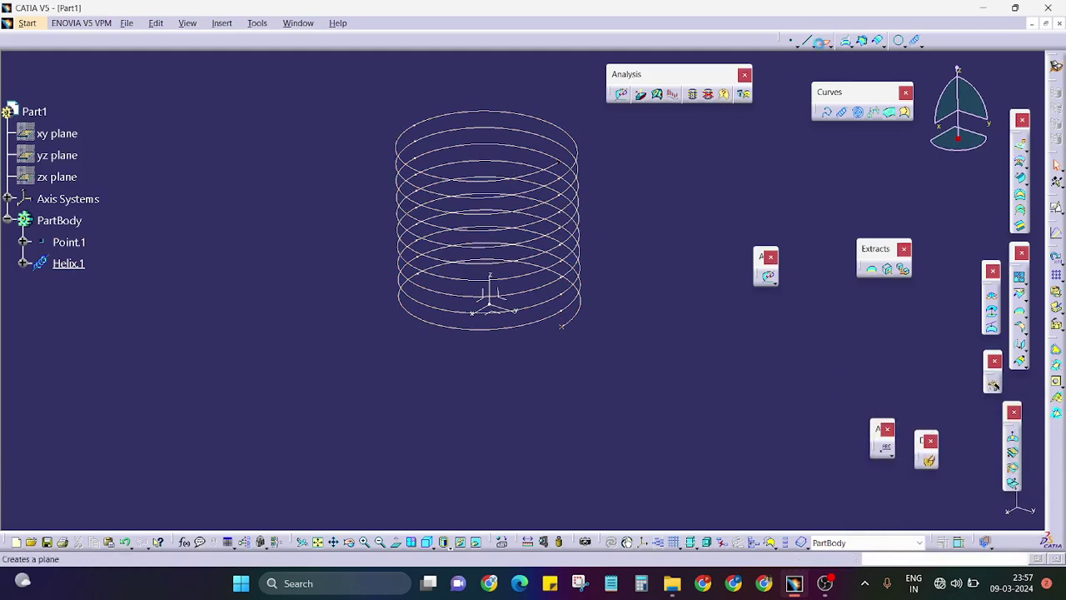
{"action": "left_click", "coordinate": [825, 40]}
{"action": "left_click", "coordinate": [581, 321]}
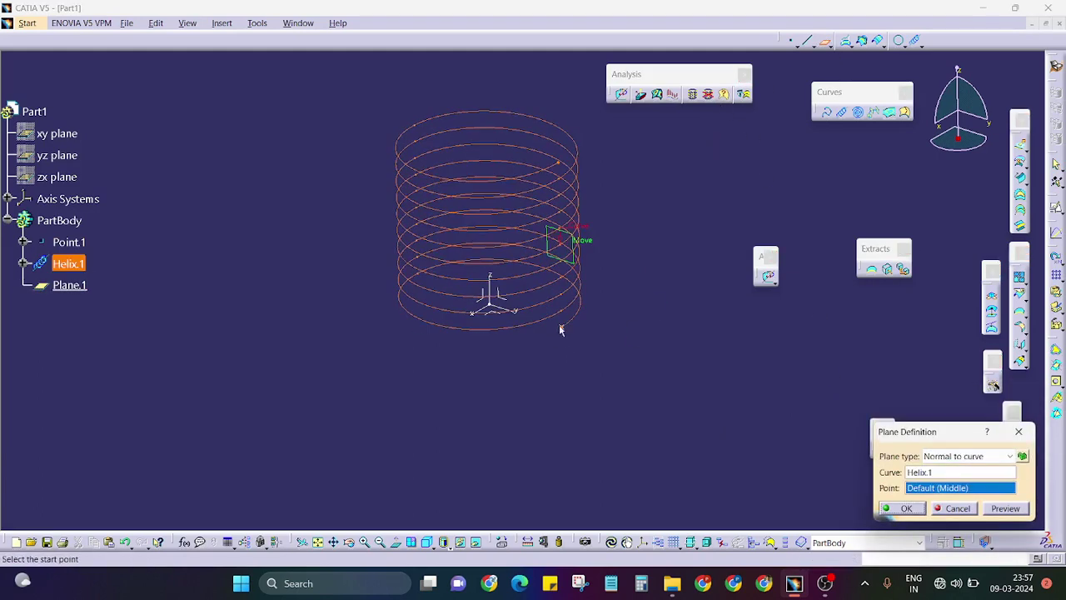
{"action": "left_click", "coordinate": [563, 326]}
{"action": "left_click", "coordinate": [915, 513]}
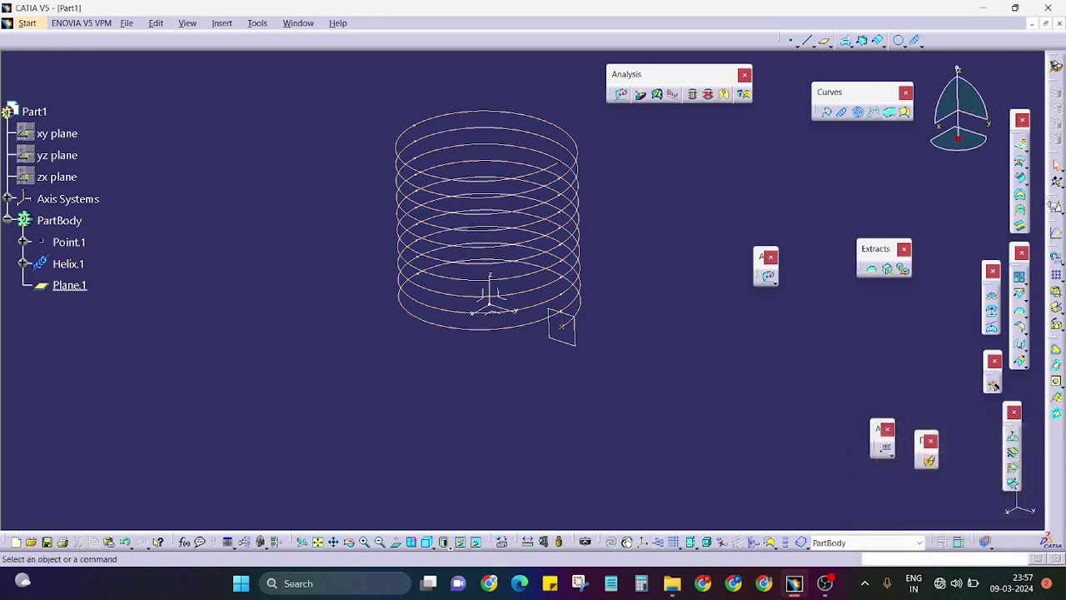
Open a positioned sketch on Plane.1 with Reverse H ticked
{"action": "left_click", "coordinate": [1055, 208]}
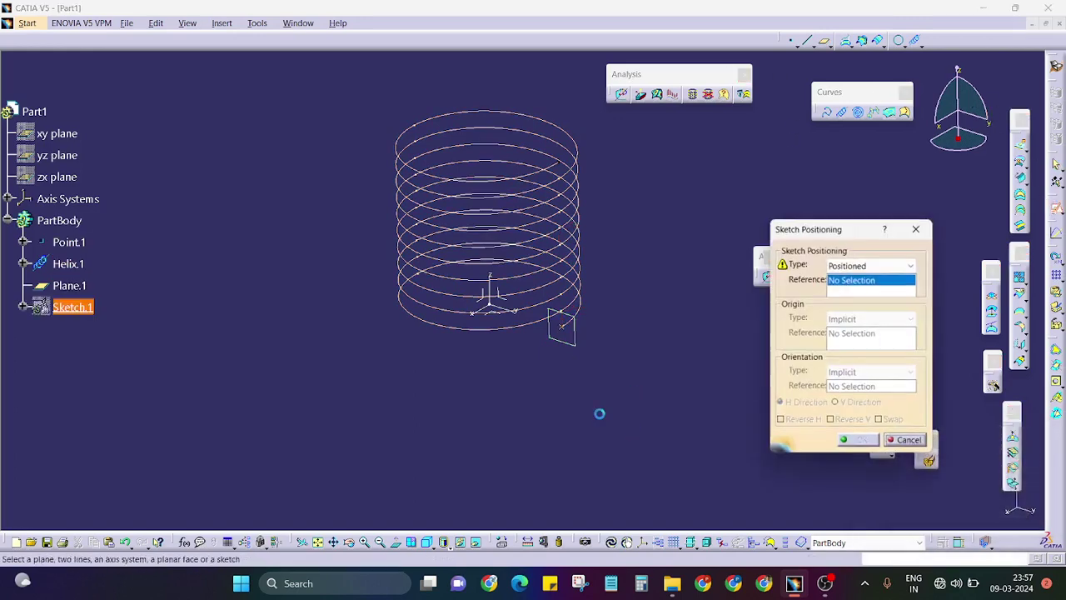
{"action": "left_click", "coordinate": [572, 328]}
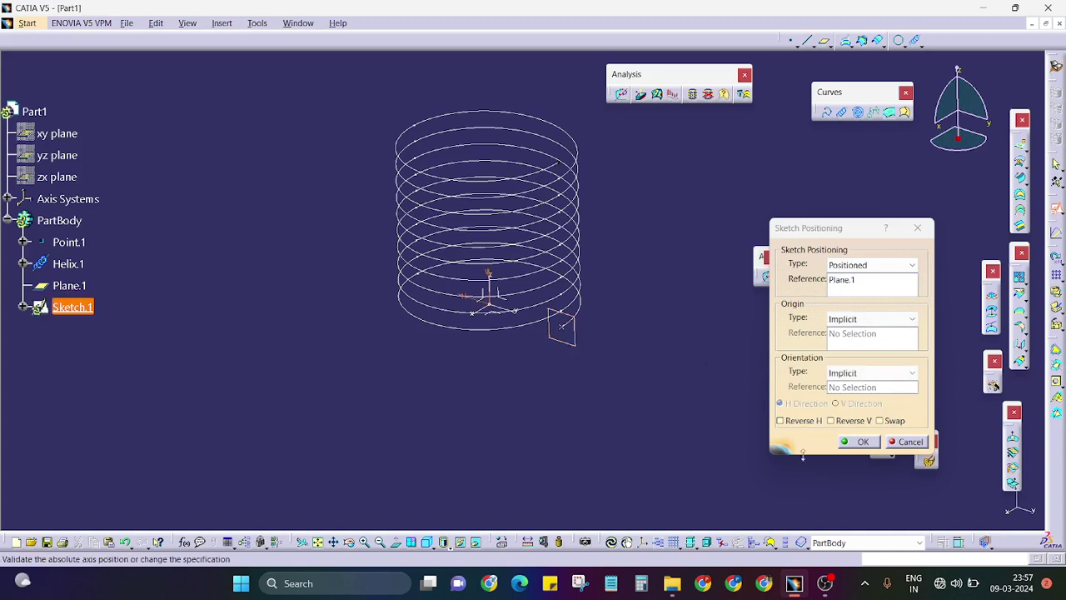
{"action": "left_click", "coordinate": [847, 423]}
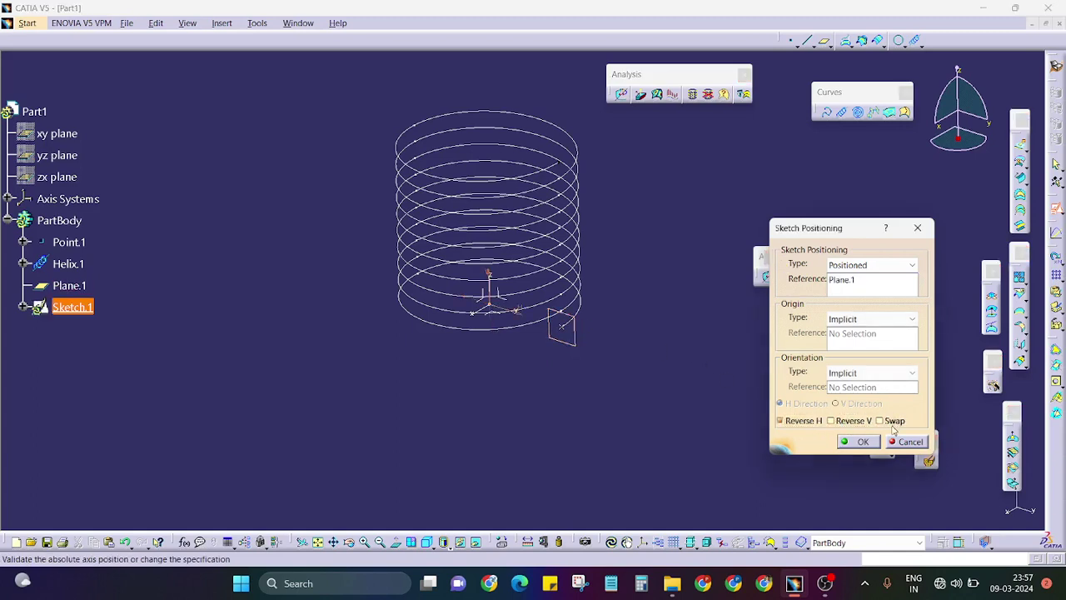
{"action": "left_click", "coordinate": [859, 443]}
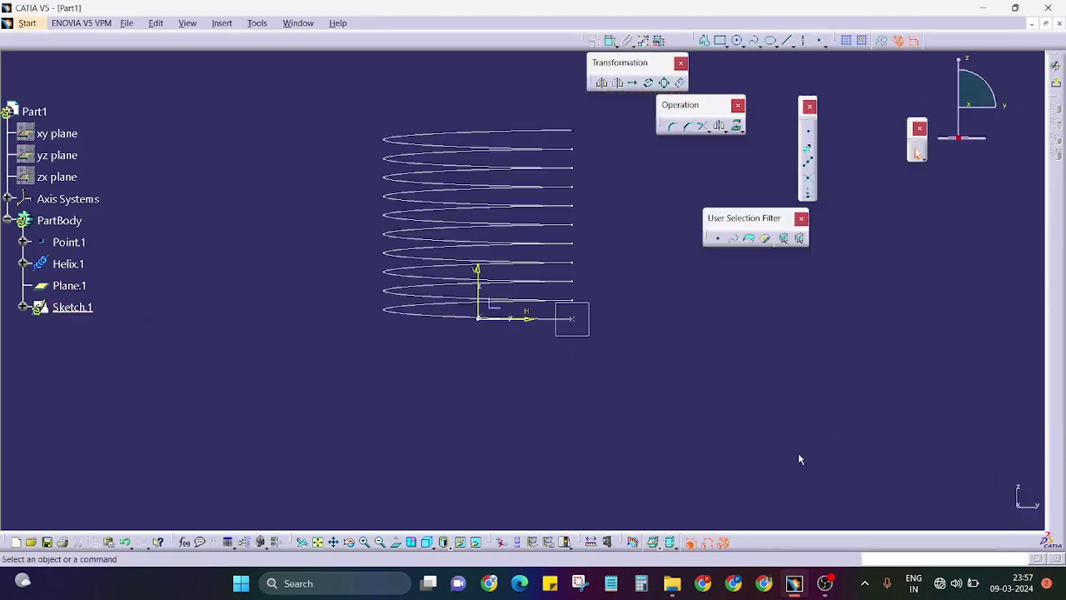
Draw a circle beside the helix end and add a diameter dimension to it
{"action": "middle_click_drag", "start_coordinate": [670, 380], "coordinate": [669, 333]}
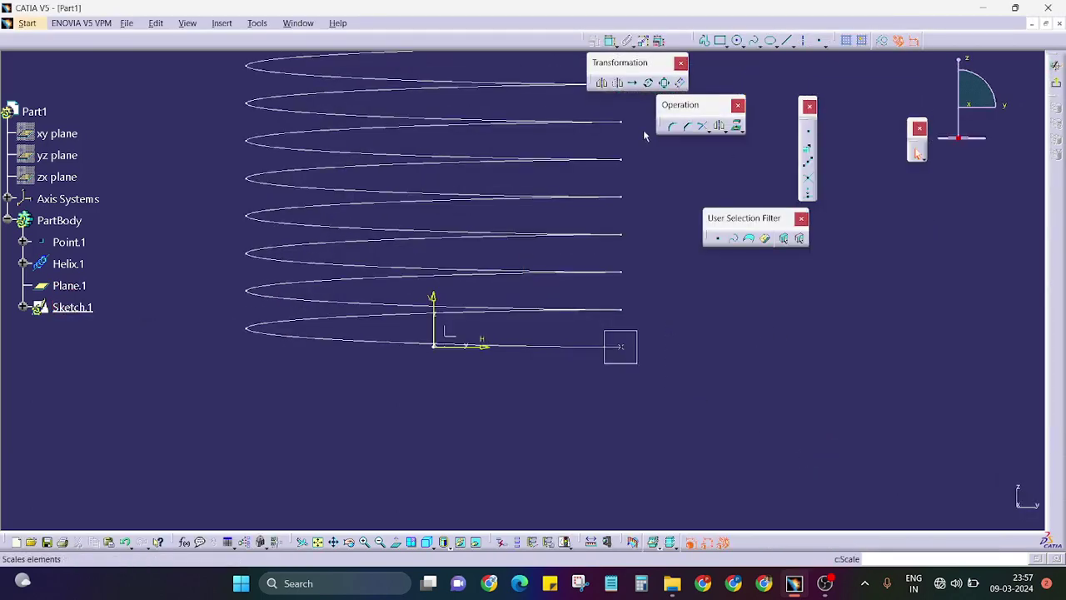
{"action": "left_click", "coordinate": [738, 40]}
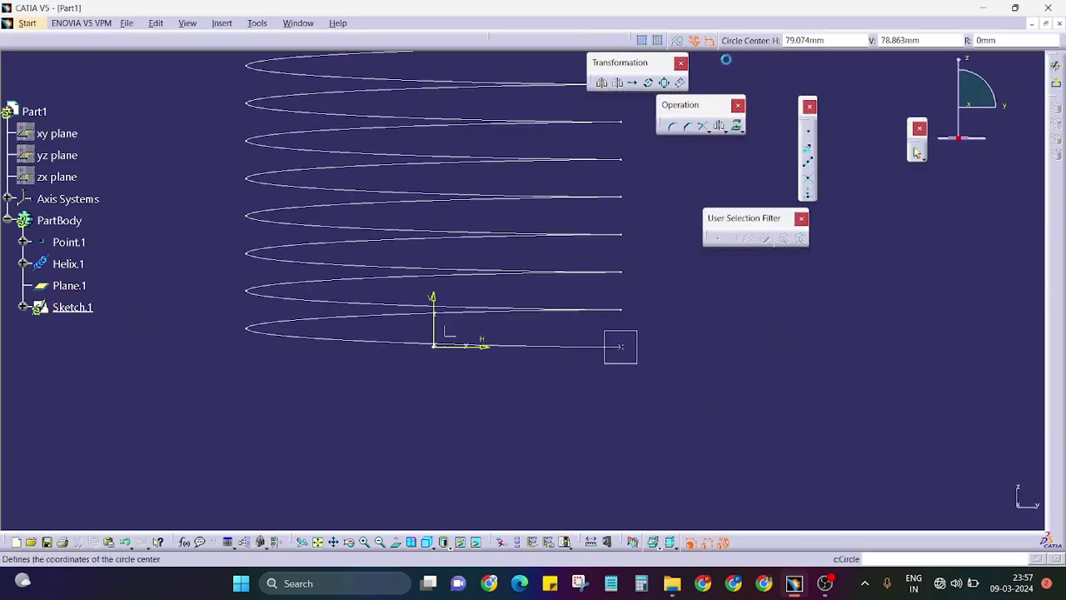
{"action": "left_click", "coordinate": [664, 347]}
{"action": "left_click", "coordinate": [673, 333]}
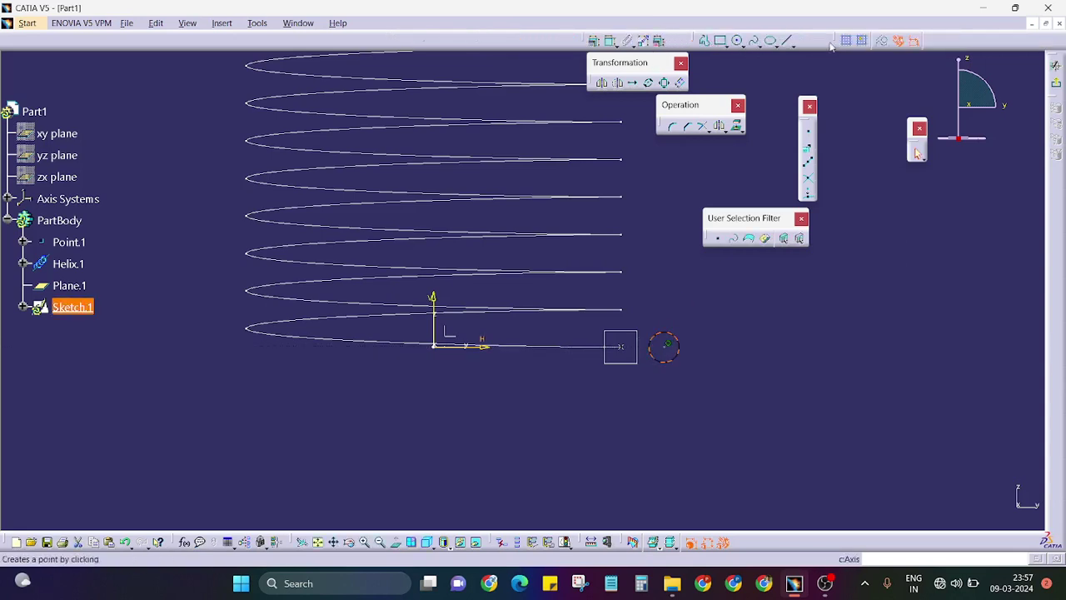
{"action": "left_click", "coordinate": [626, 40]}
{"action": "left_click", "coordinate": [674, 337]}
{"action": "left_click", "coordinate": [721, 314]}
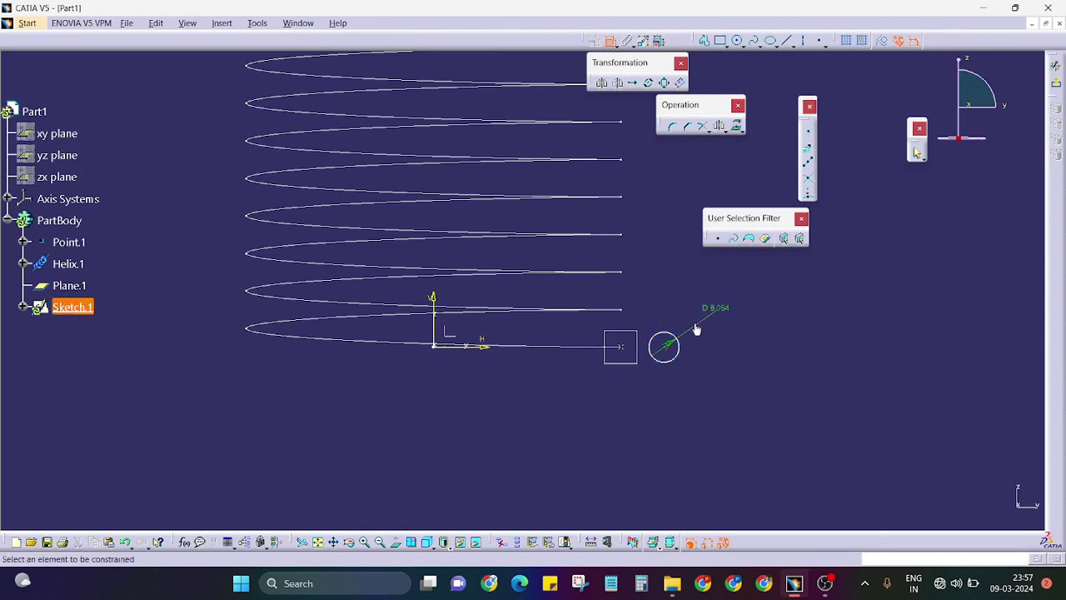
Make the circle's centre coincident with the helix start, set diameter 10 mm, and exit the sketch
{"action": "left_click", "coordinate": [667, 354]}
{"action": "left_click", "coordinate": [622, 348]}
{"action": "right_click", "coordinate": [651, 291]}
{"action": "left_click", "coordinate": [699, 368]}
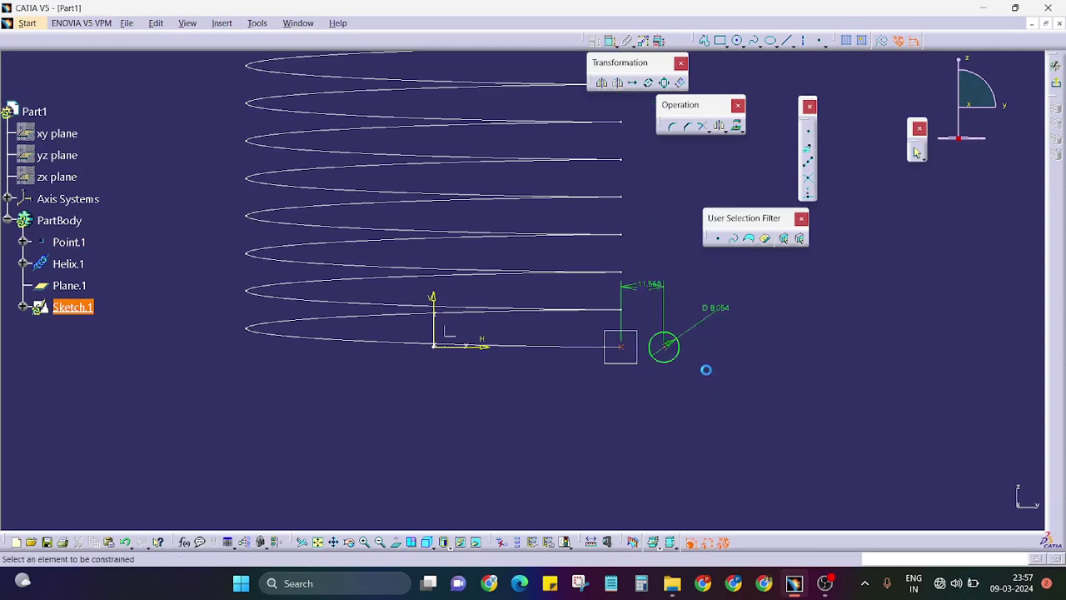
{"action": "double_click", "coordinate": [674, 308]}
{"action": "type", "text": "10"}
{"action": "key", "text": "Return"}
{"action": "left_click", "coordinate": [1054, 67]}
{"action": "mouse_move", "coordinate": [662, 340]}
{"action": "middle_mouse_down"}
{"action": "mouse_move", "coordinate": [657, 352]}
{"action": "mouse_move", "coordinate": [600, 266]}
{"action": "mouse_move", "coordinate": [633, 283]}
{"action": "mouse_move", "coordinate": [651, 275]}
{"action": "mouse_move", "coordinate": [594, 368]}
{"action": "mouse_move", "coordinate": [578, 375]}
{"action": "mouse_move", "coordinate": [614, 288]}
{"action": "mouse_move", "coordinate": [614, 329]}
{"action": "mouse_move", "coordinate": [622, 320]}
{"action": "middle_mouse_up"}
Clear the selection and switch to the Generative Shape Design workbench
{"action": "left_click", "coordinate": [754, 238]}
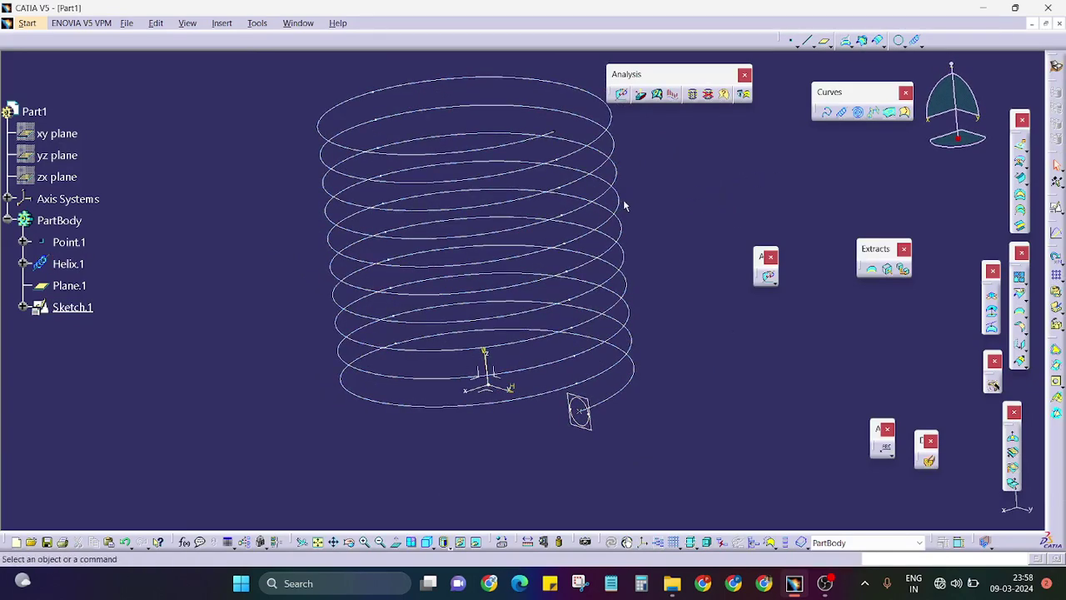
{"action": "left_click_drag", "start_coordinate": [257, 71], "coordinate": [740, 460]}
{"action": "left_click", "coordinate": [248, 231]}
{"action": "left_click", "coordinate": [27, 23]}
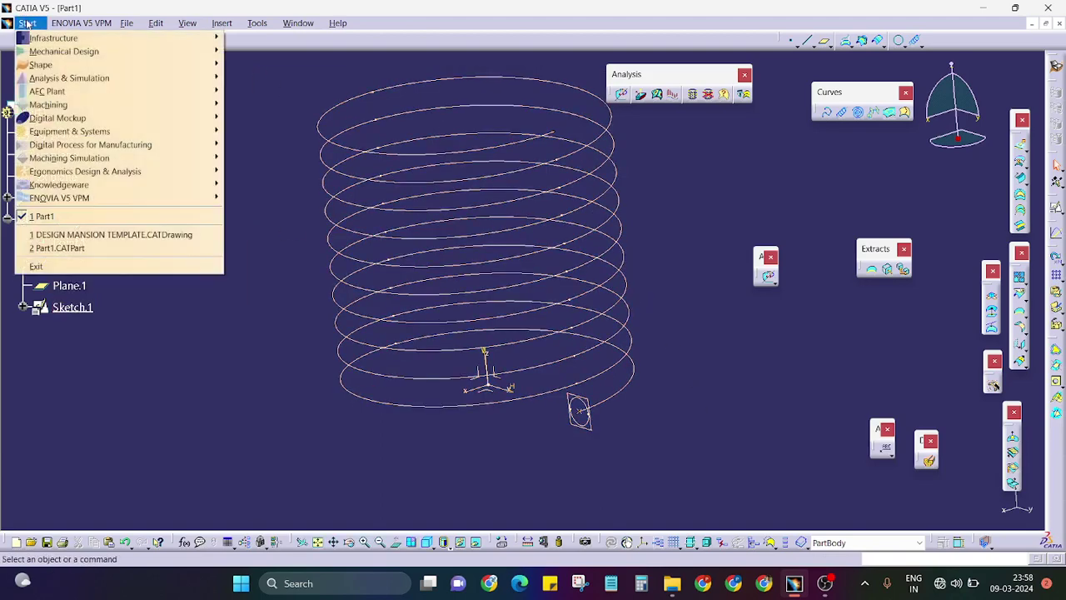
{"action": "mouse_move", "coordinate": [49, 67]}
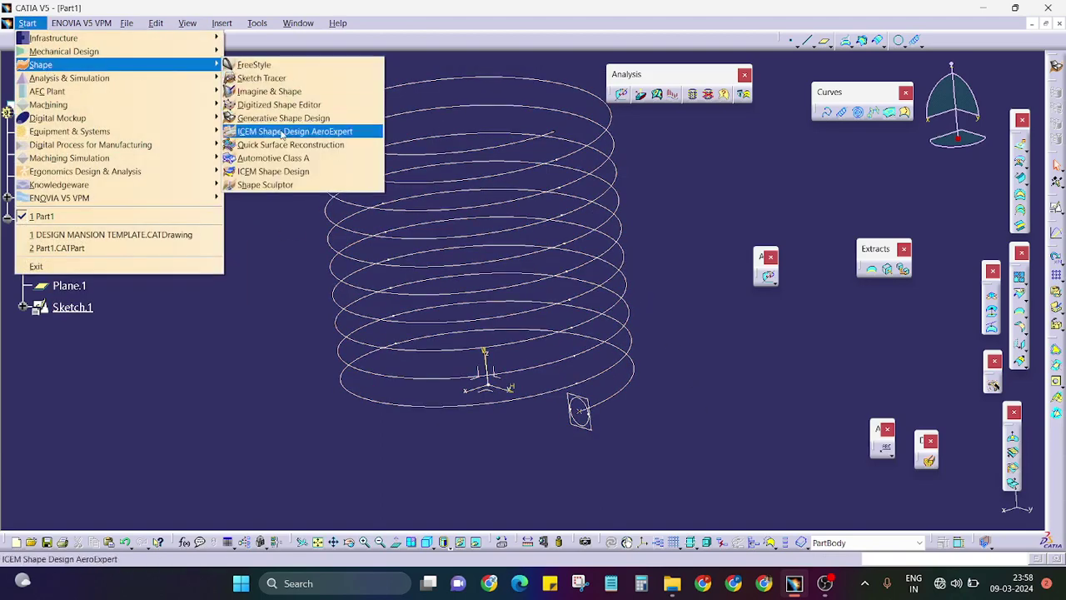
{"action": "left_click", "coordinate": [330, 121]}
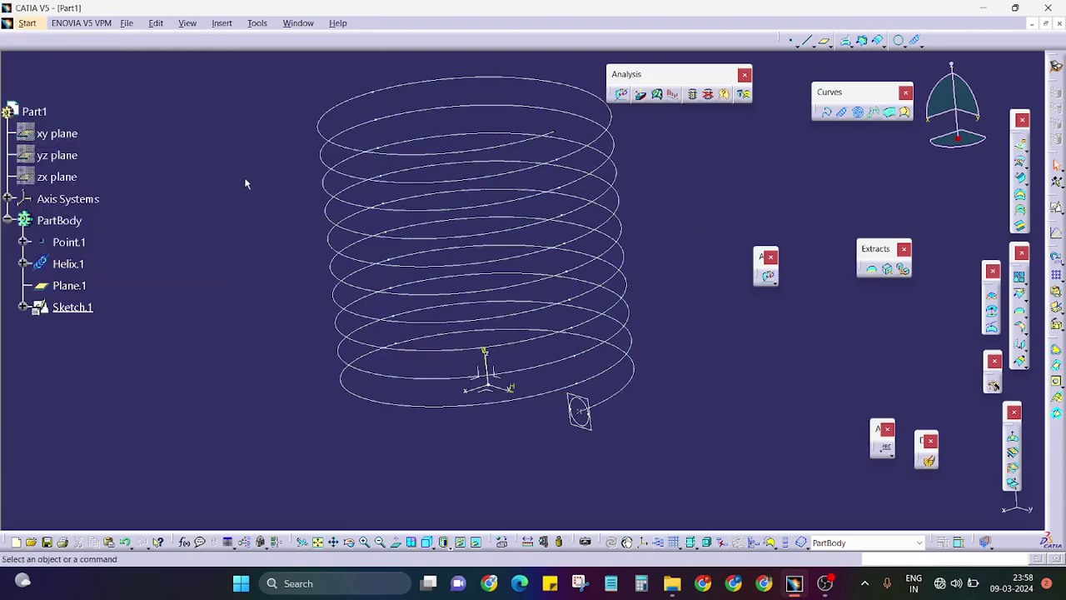
Check Sketch.1 and PartBody in the tree, then bring up the workbench list
{"action": "middle_click_drag", "start_coordinate": [416, 266], "coordinate": [138, 255]}
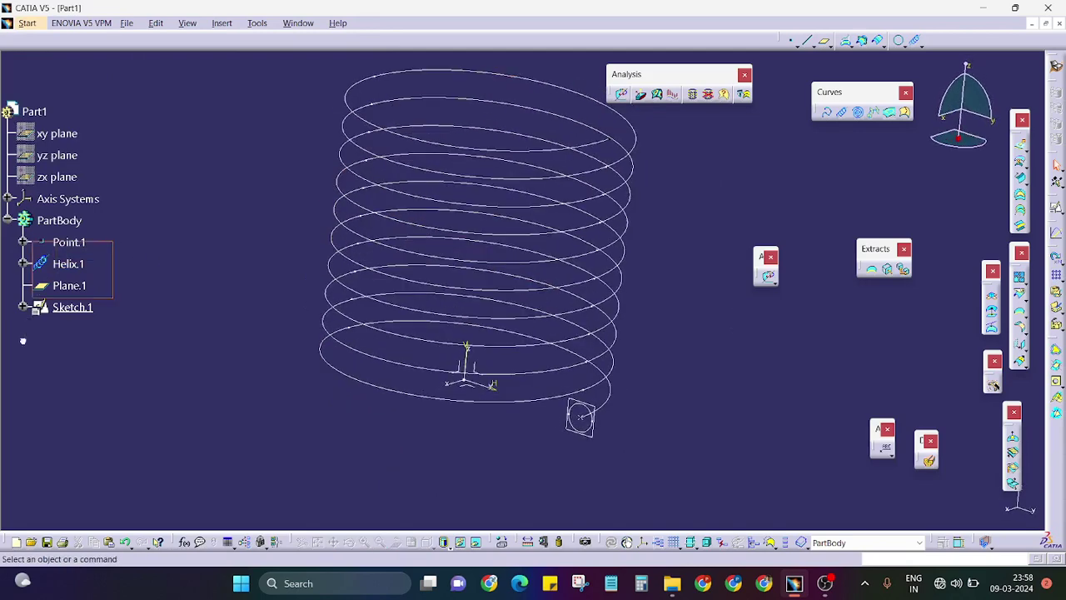
{"action": "left_click", "coordinate": [72, 307]}
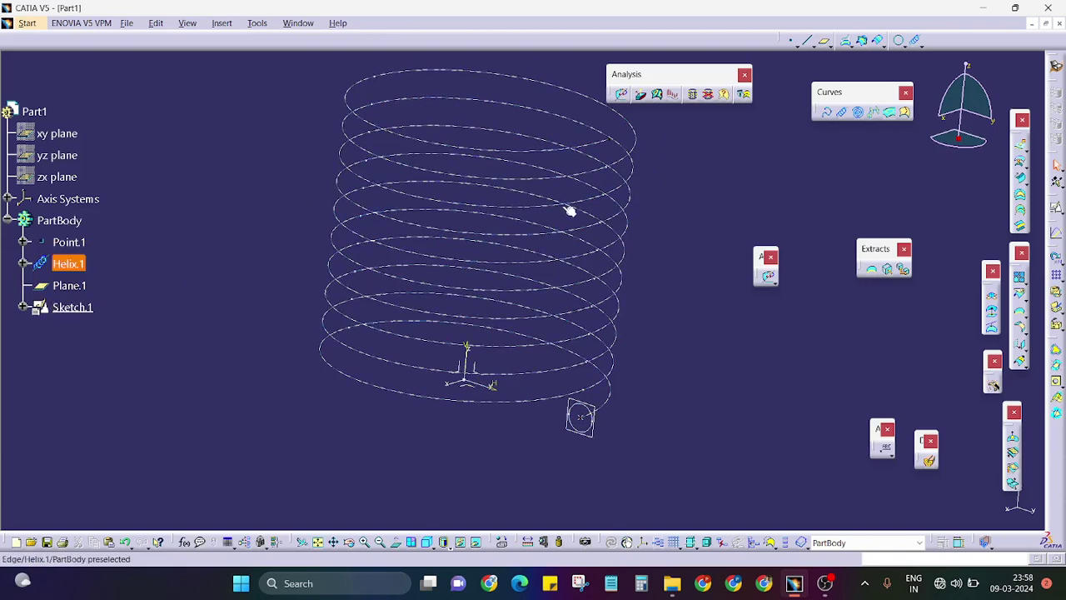
{"action": "left_click", "coordinate": [67, 219]}
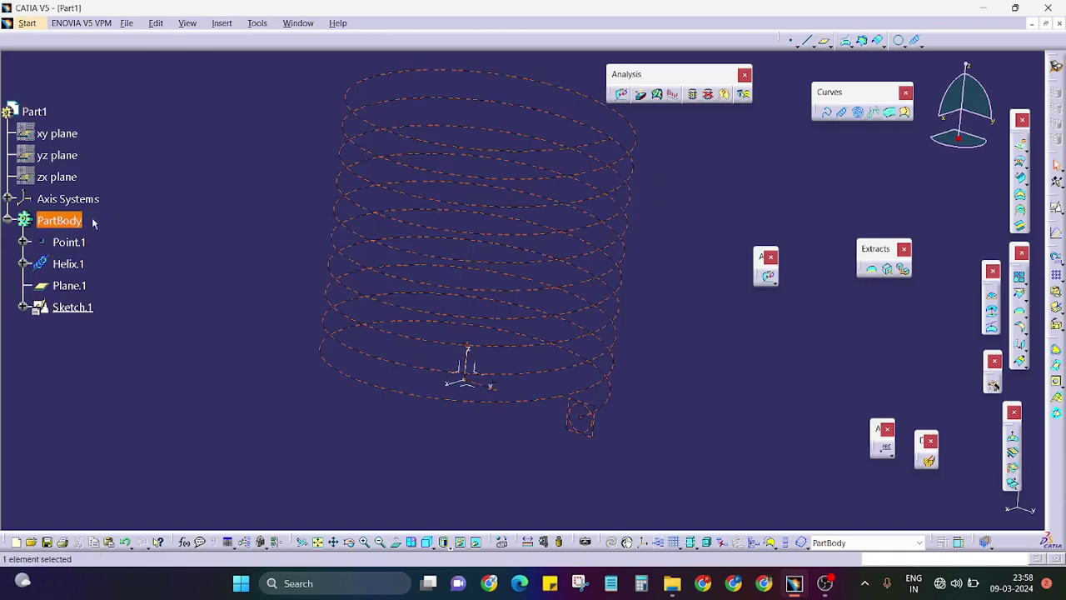
{"action": "left_click", "coordinate": [104, 204]}
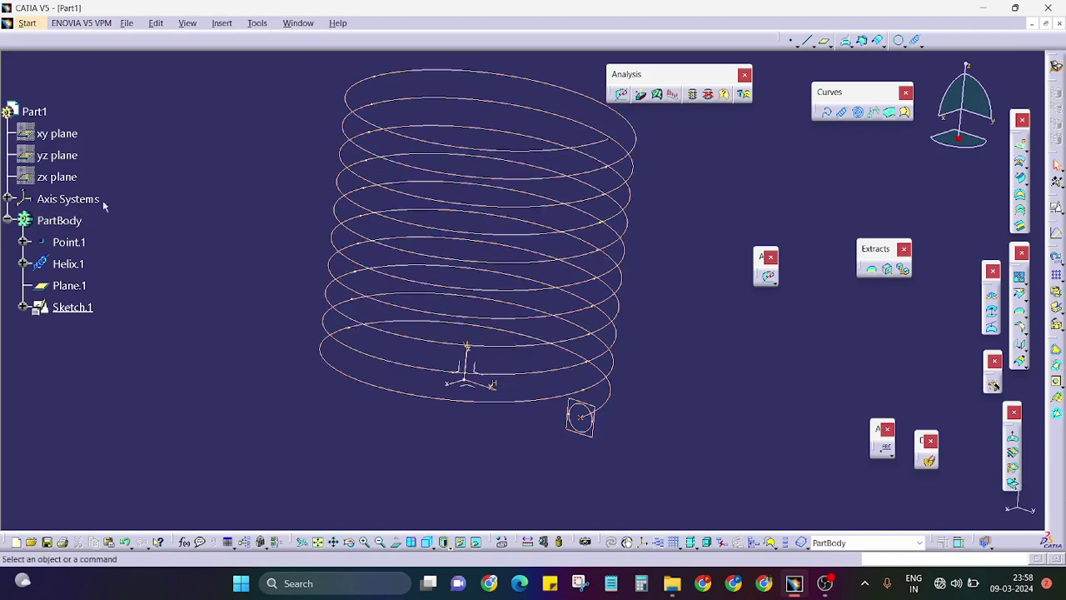
{"action": "left_click", "coordinate": [27, 23]}
In Part Design, create Rib.1 with Sketch.1 as profile and Helix.1 as centre curve
{"action": "mouse_move", "coordinate": [75, 51]}
{"action": "left_click", "coordinate": [259, 51]}
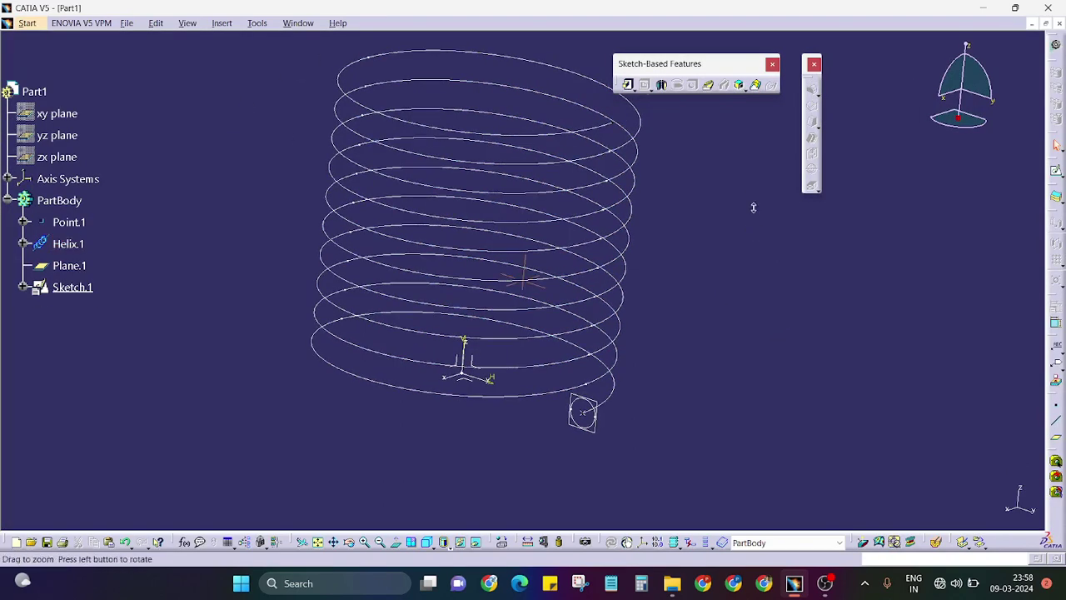
{"action": "mouse_move", "coordinate": [518, 278]}
{"action": "middle_mouse_down"}
{"action": "mouse_move", "coordinate": [531, 217]}
{"action": "mouse_move", "coordinate": [592, 162]}
{"action": "middle_mouse_up"}
{"action": "left_click", "coordinate": [707, 84]}
{"action": "middle_click_drag", "start_coordinate": [610, 253], "coordinate": [517, 416]}
{"action": "left_click", "coordinate": [545, 371]}
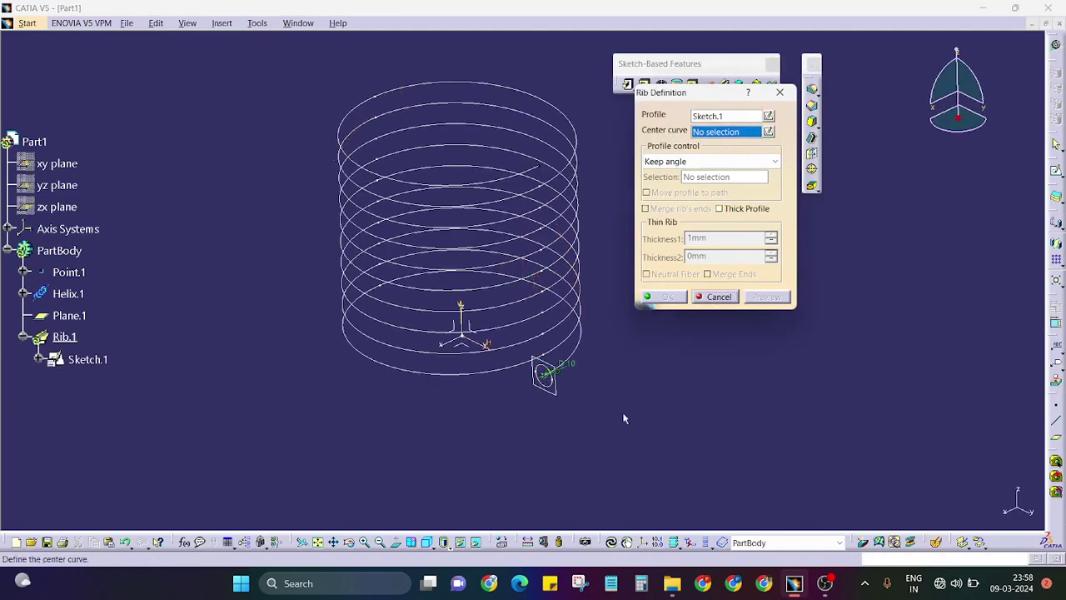
{"action": "left_click", "coordinate": [581, 347]}
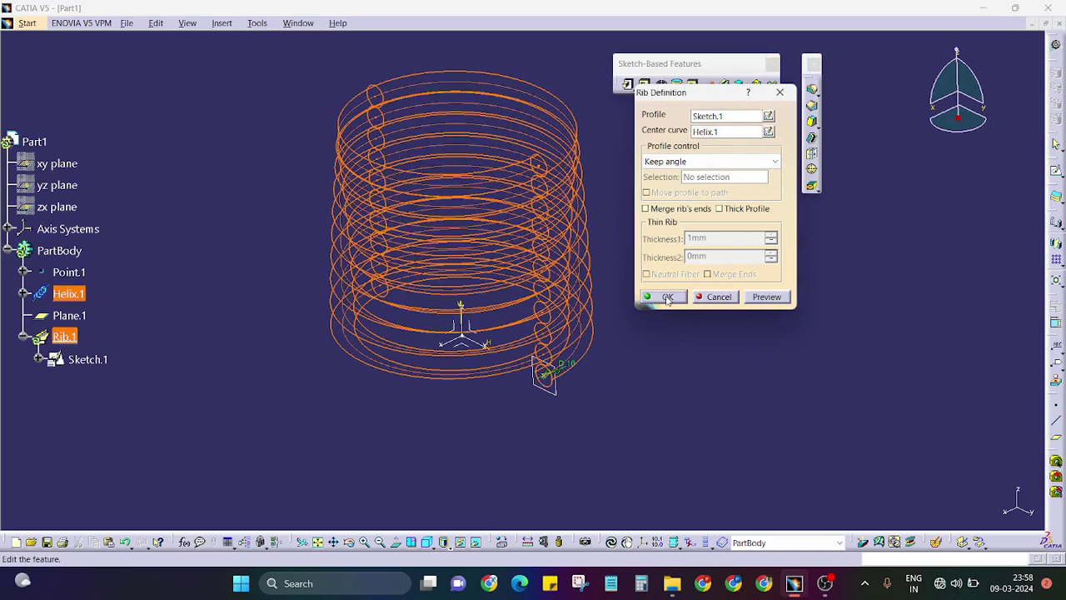
{"action": "left_click", "coordinate": [667, 297]}
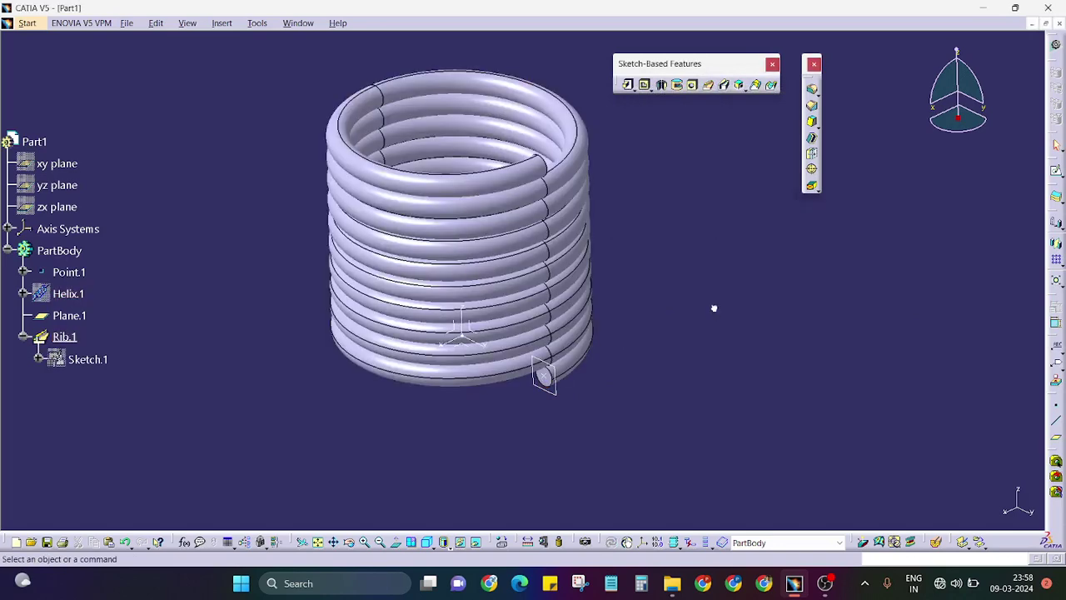
Rotate the finished coil spring to inspect it and reposition the specification tree
{"action": "middle_click_drag", "start_coordinate": [488, 421], "coordinate": [626, 270]}
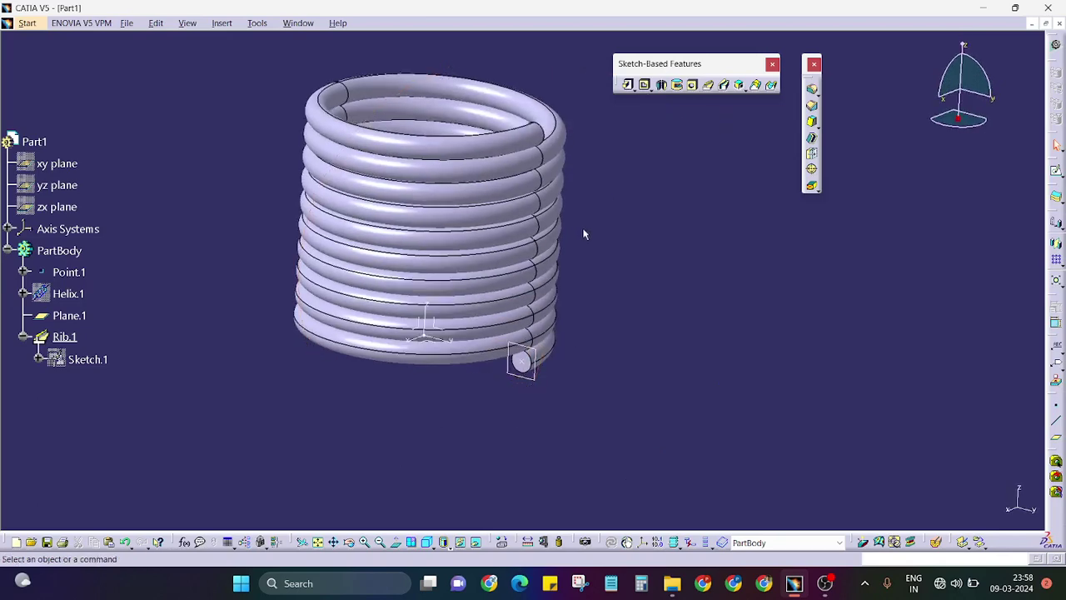
{"action": "middle_click_drag", "start_coordinate": [590, 237], "coordinate": [339, 213]}
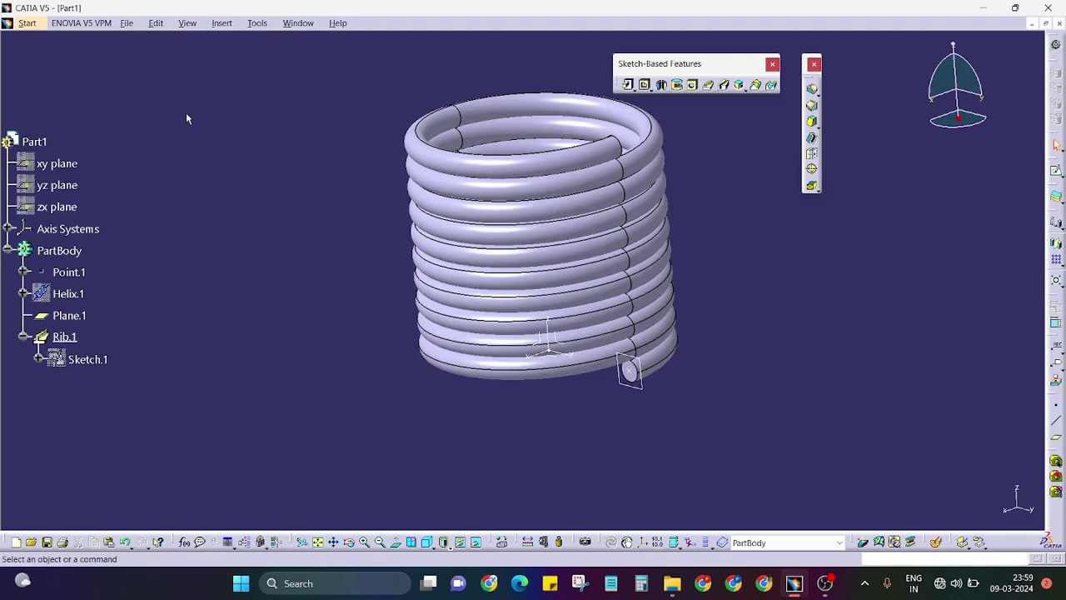
{"action": "left_click", "coordinate": [7, 171]}
{"action": "left_click_drag", "start_coordinate": [6, 171], "coordinate": [45, 120]}
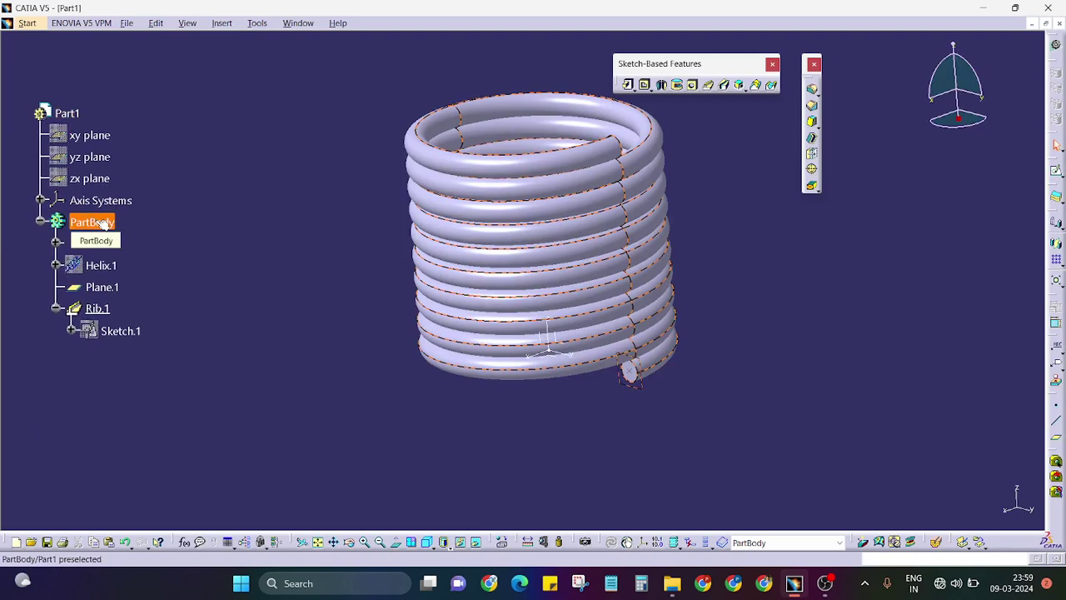
Insert a new geometrical set named 'a' into Part1
{"action": "left_click", "coordinate": [221, 23]}
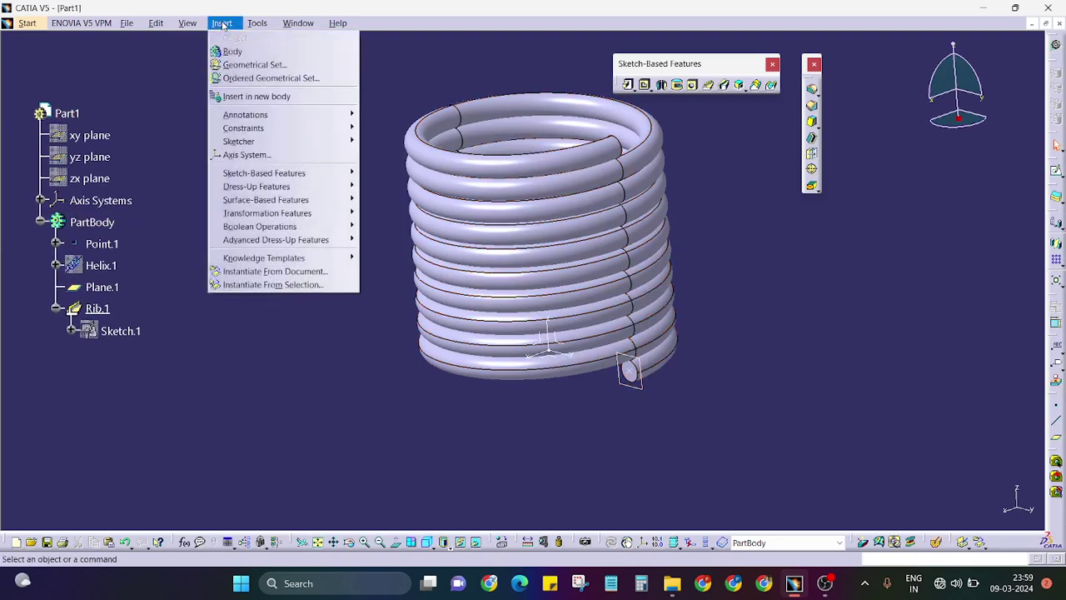
{"action": "left_click", "coordinate": [253, 64]}
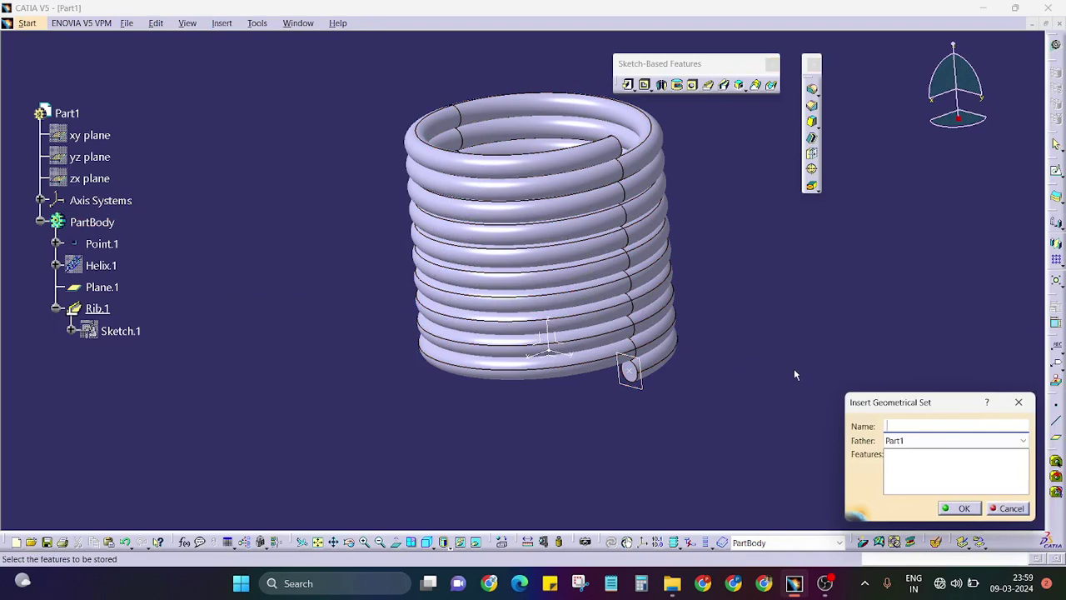
{"action": "key", "text": "Return"}
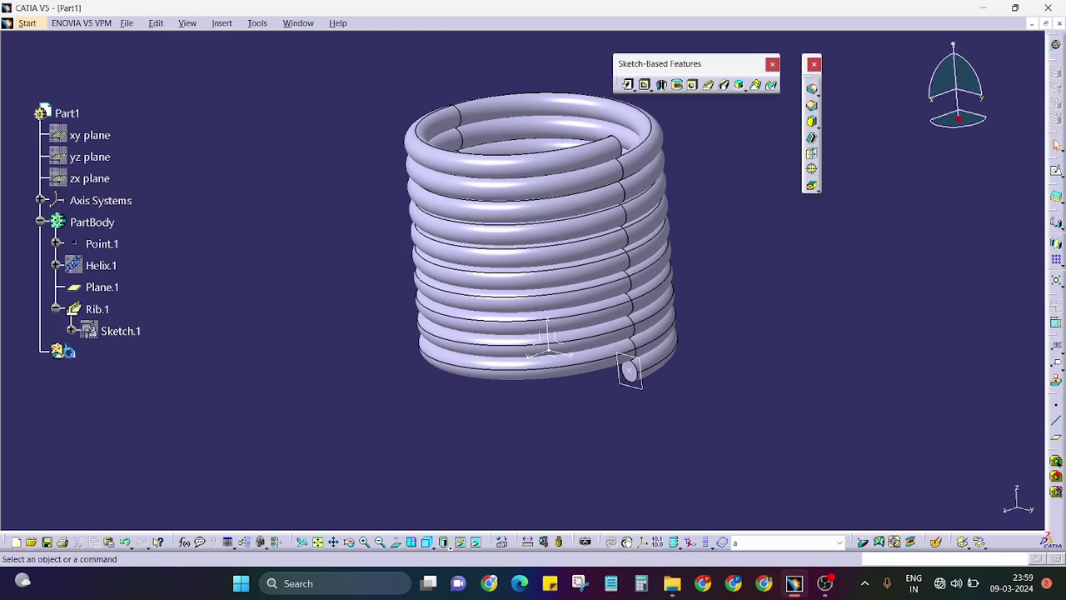
Select the geometrical set 'a' in the tree and delete it
{"action": "right_click", "coordinate": [75, 357]}
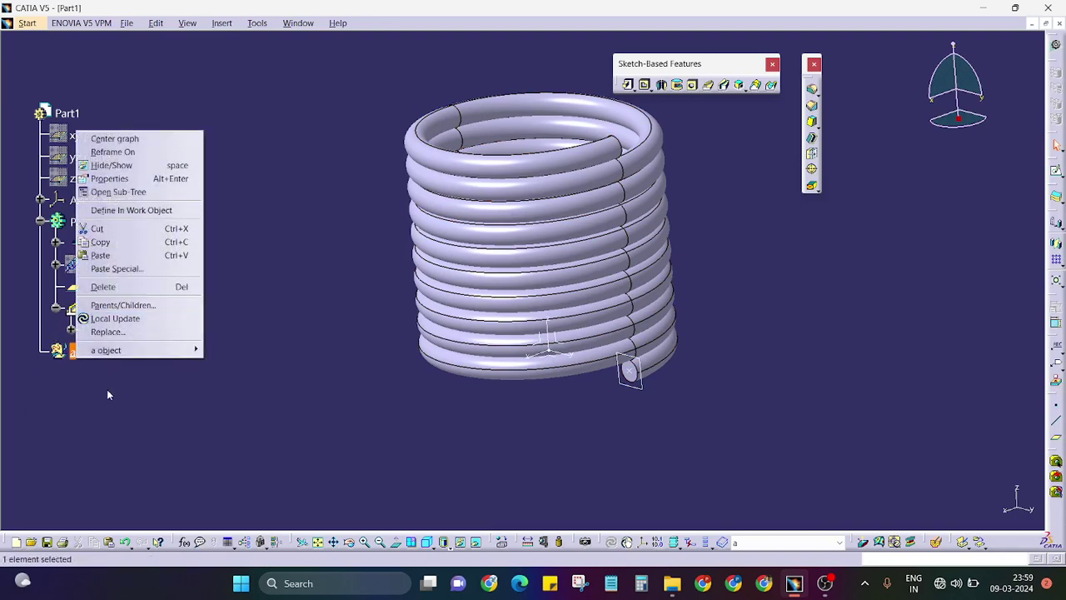
{"action": "left_click", "coordinate": [185, 437]}
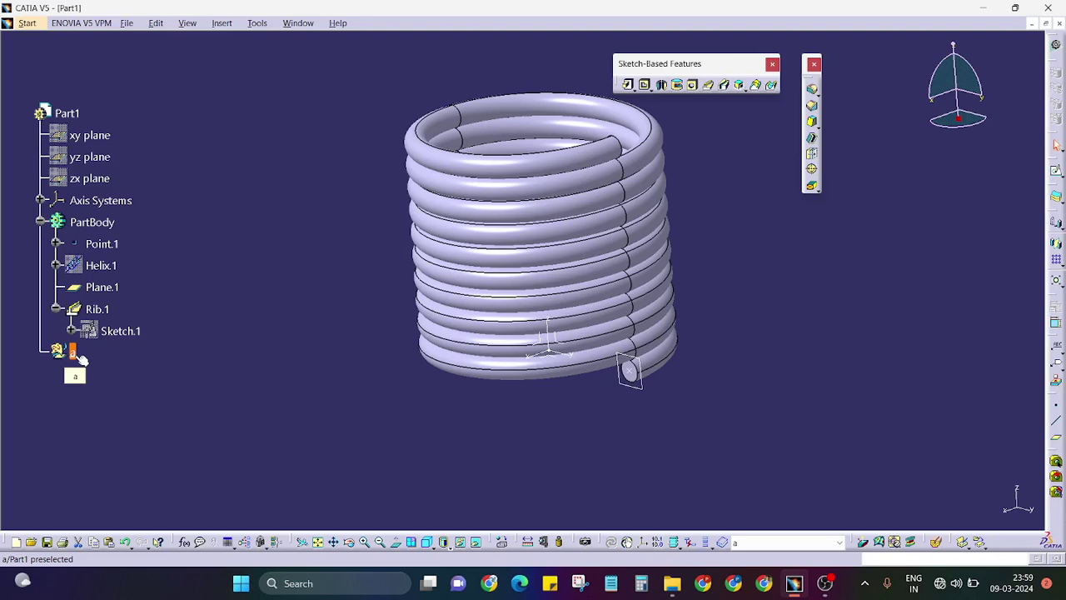
{"action": "left_click", "coordinate": [104, 223]}
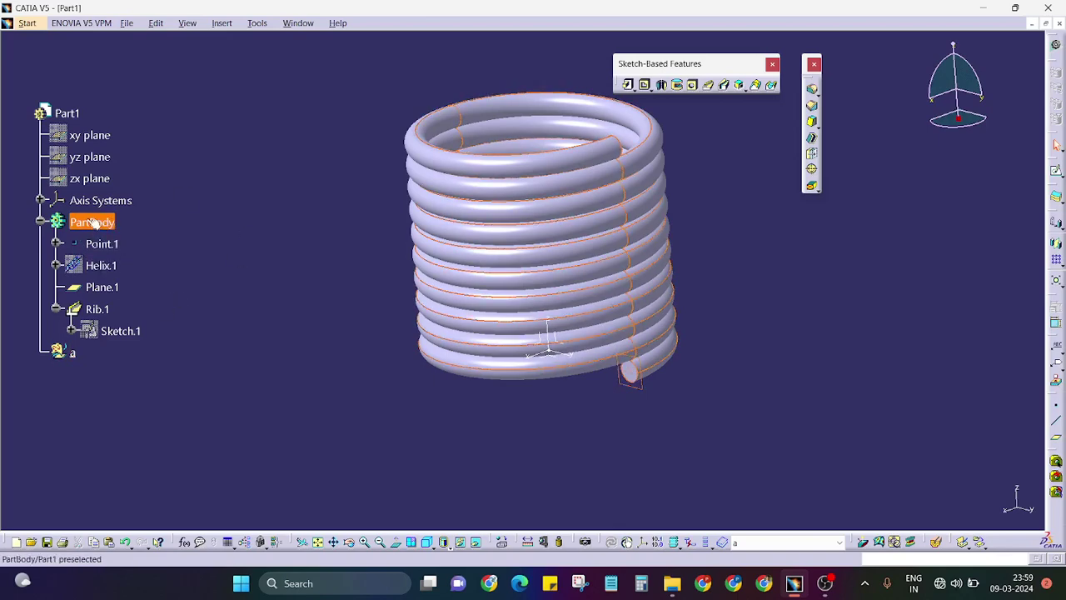
{"action": "left_click", "coordinate": [136, 243]}
{"action": "mouse_move", "coordinate": [144, 237]}
{"action": "left_mouse_down"}
{"action": "mouse_move", "coordinate": [83, 241]}
{"action": "mouse_move", "coordinate": [44, 353]}
{"action": "left_mouse_up"}
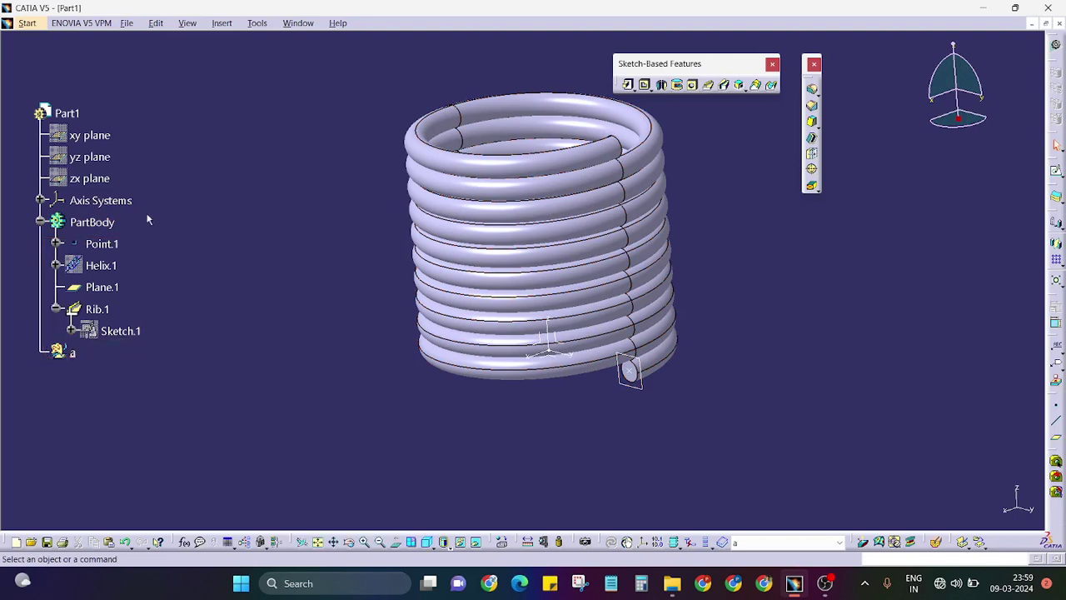
{"action": "mouse_move", "coordinate": [141, 224]}
{"action": "left_mouse_down"}
{"action": "mouse_move", "coordinate": [55, 248]}
{"action": "mouse_move", "coordinate": [55, 359]}
{"action": "left_mouse_up"}
{"action": "left_click", "coordinate": [72, 357]}
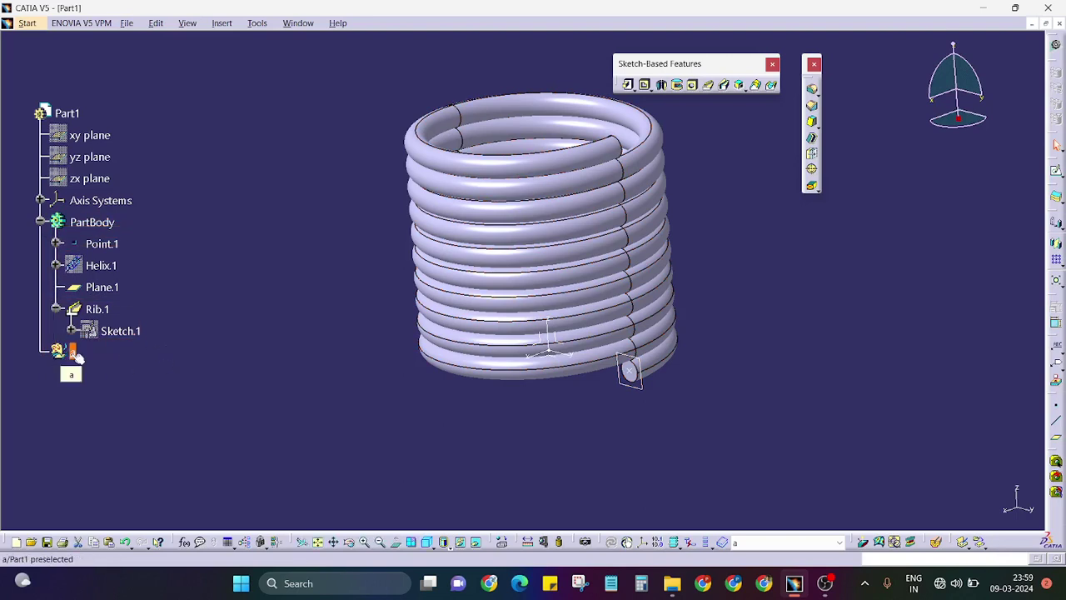
{"action": "key", "text": "Delete"}
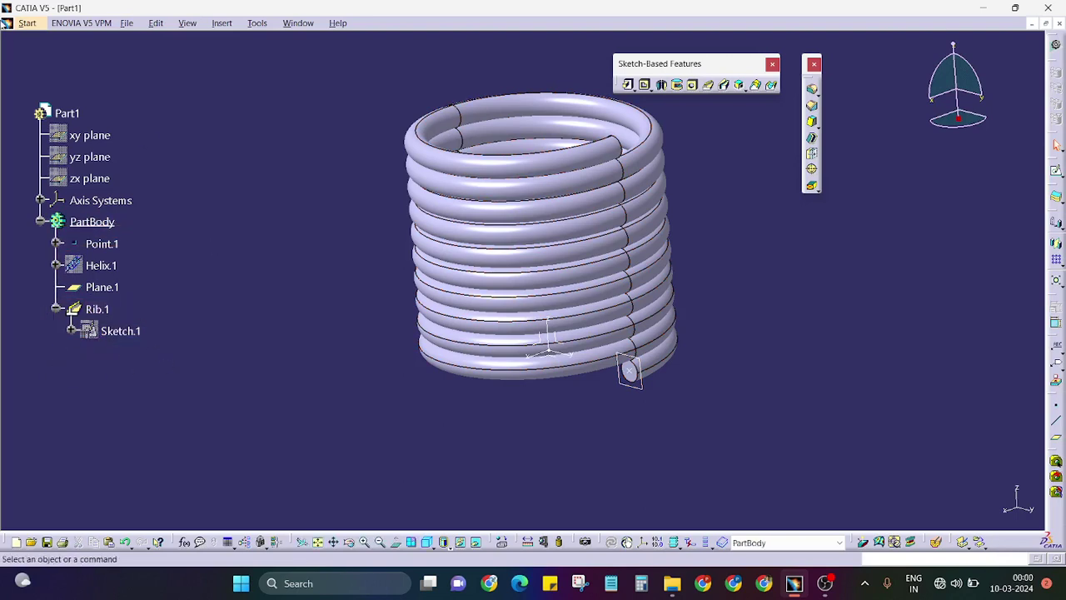
Start a new Part Design part, Part2, with hybrid design enabled and no geometrical set
{"action": "left_click", "coordinate": [27, 24]}
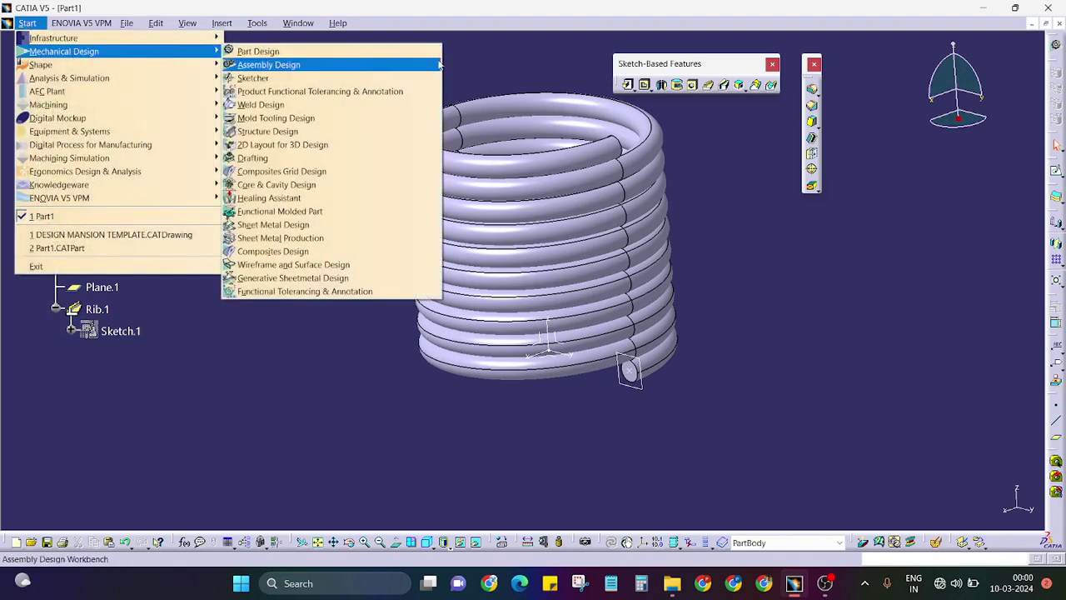
{"action": "key", "text": "Escape"}
{"action": "key", "text": "Escape"}
{"action": "left_click", "coordinate": [27, 24]}
{"action": "key", "text": "Escape"}
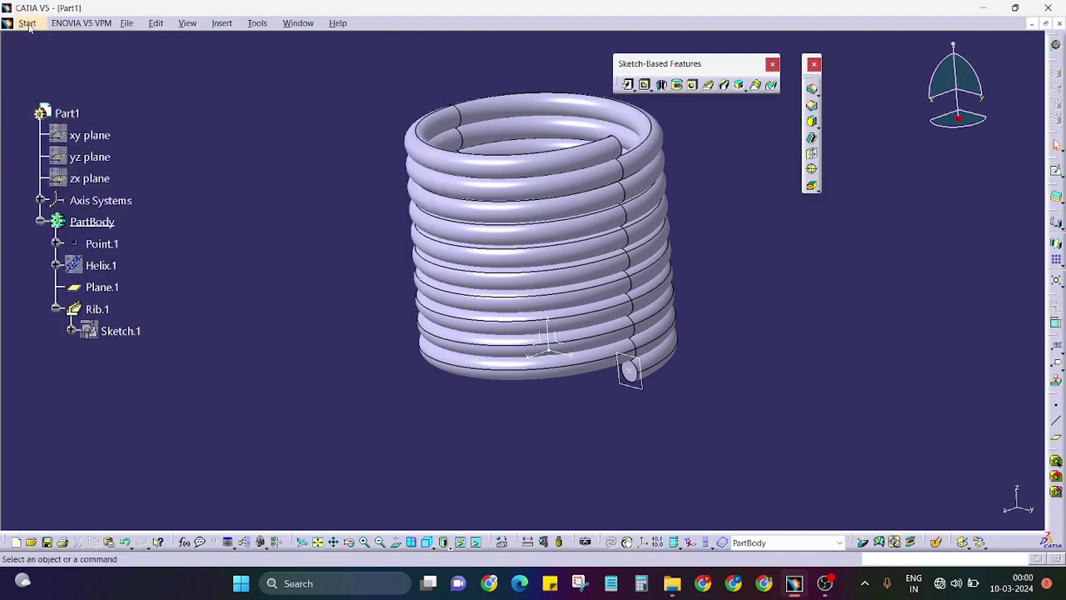
{"action": "left_click", "coordinate": [27, 23]}
{"action": "mouse_move", "coordinate": [75, 48]}
{"action": "left_click", "coordinate": [250, 47]}
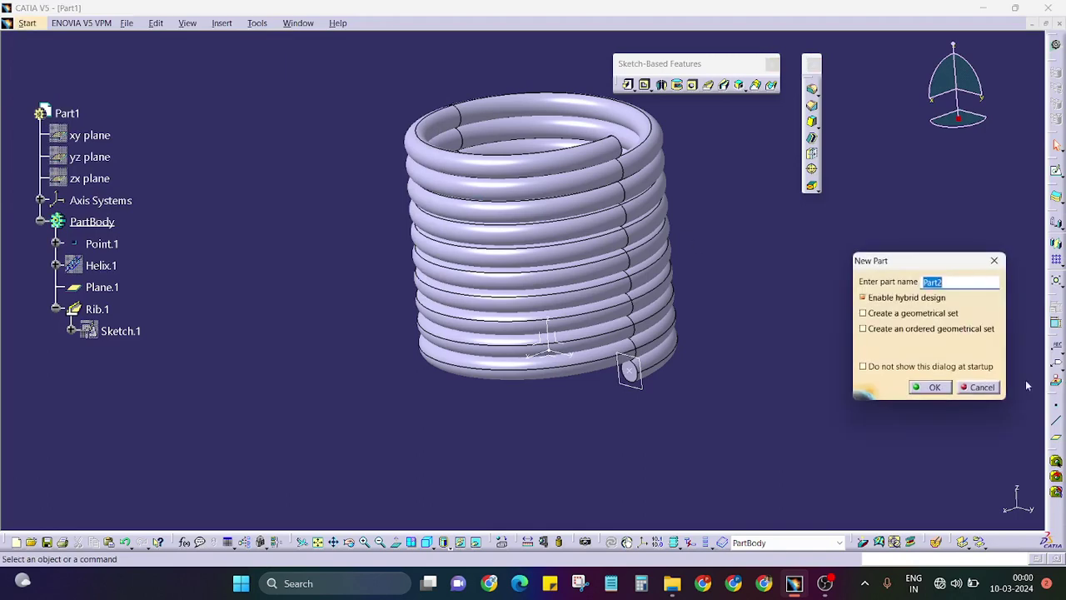
{"action": "left_click", "coordinate": [919, 315]}
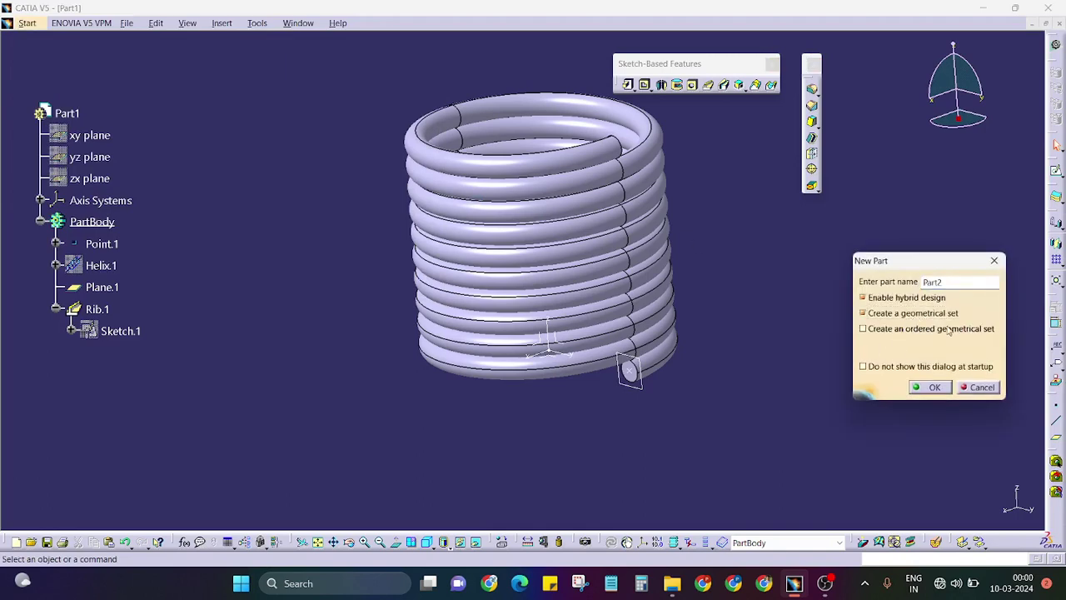
{"action": "left_click", "coordinate": [888, 312]}
Dismiss the Part2 setup and return the spring to the standard isometric view
{"action": "left_click", "coordinate": [994, 261]}
{"action": "middle_click_drag", "start_coordinate": [711, 314], "coordinate": [722, 313]}
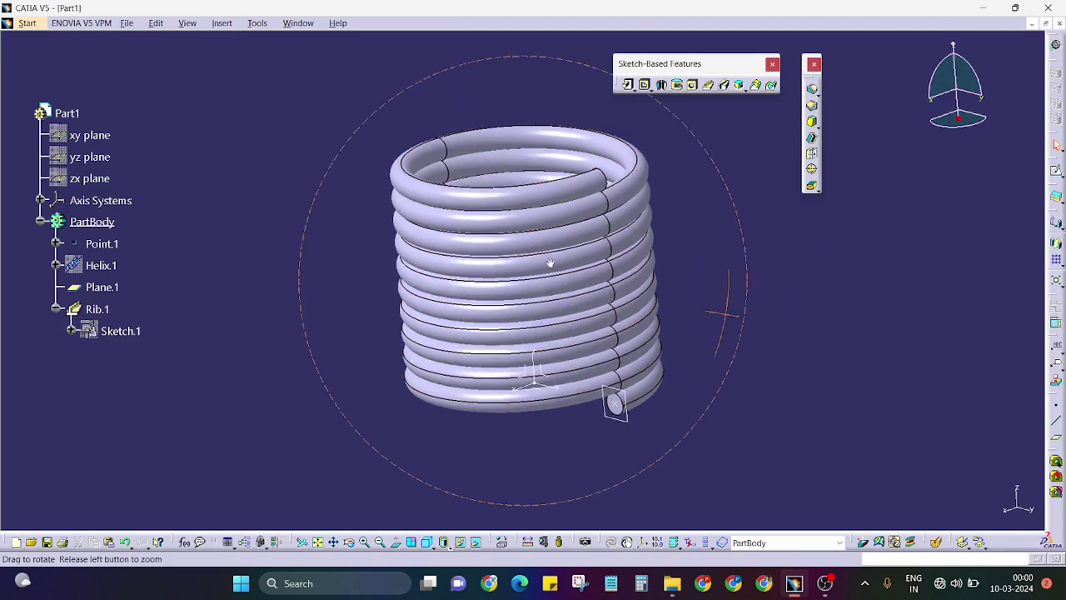
{"action": "middle_click_drag", "start_coordinate": [538, 264], "coordinate": [309, 309]}
{"action": "middle_click_drag", "start_coordinate": [442, 171], "coordinate": [521, 504]}
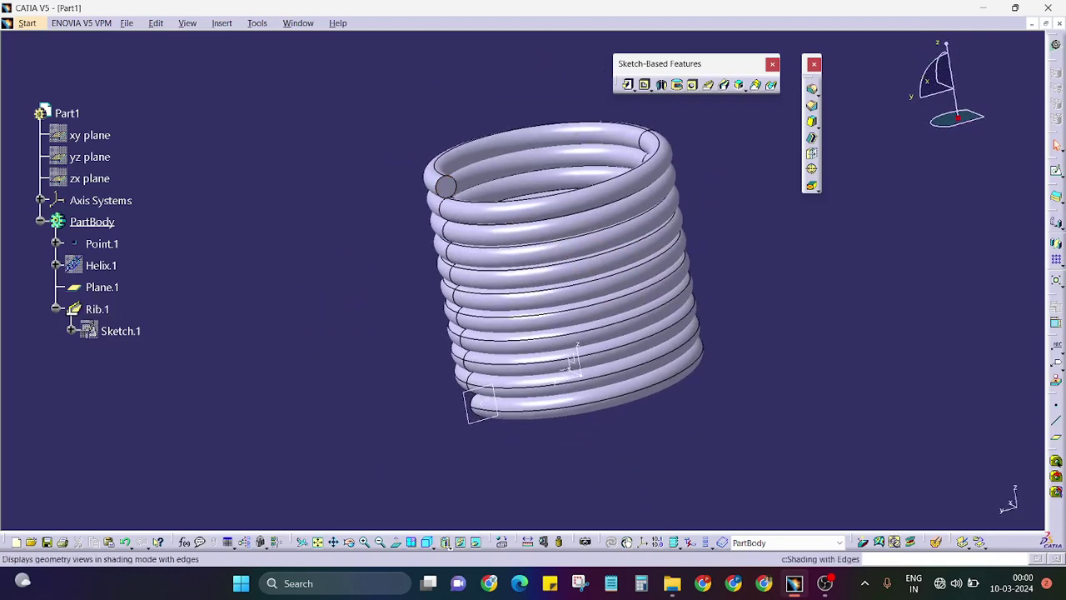
{"action": "left_click", "coordinate": [427, 542]}
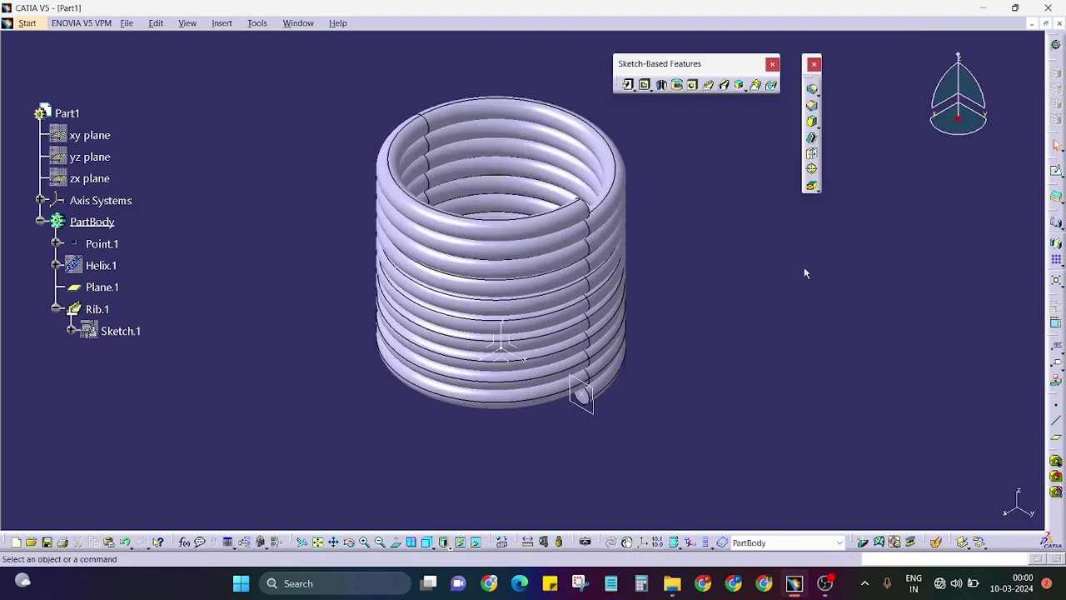